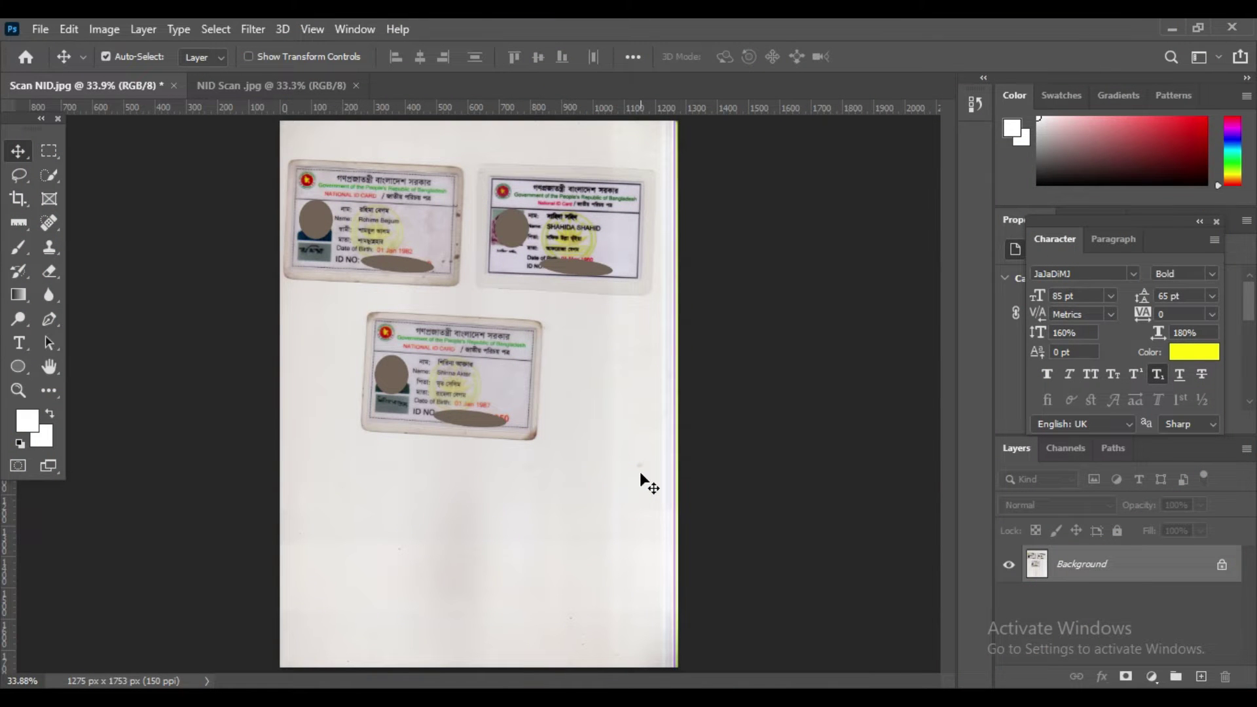
Flip between the card-backs and card-fronts scans, ending on the fronts scan
click(268, 86)
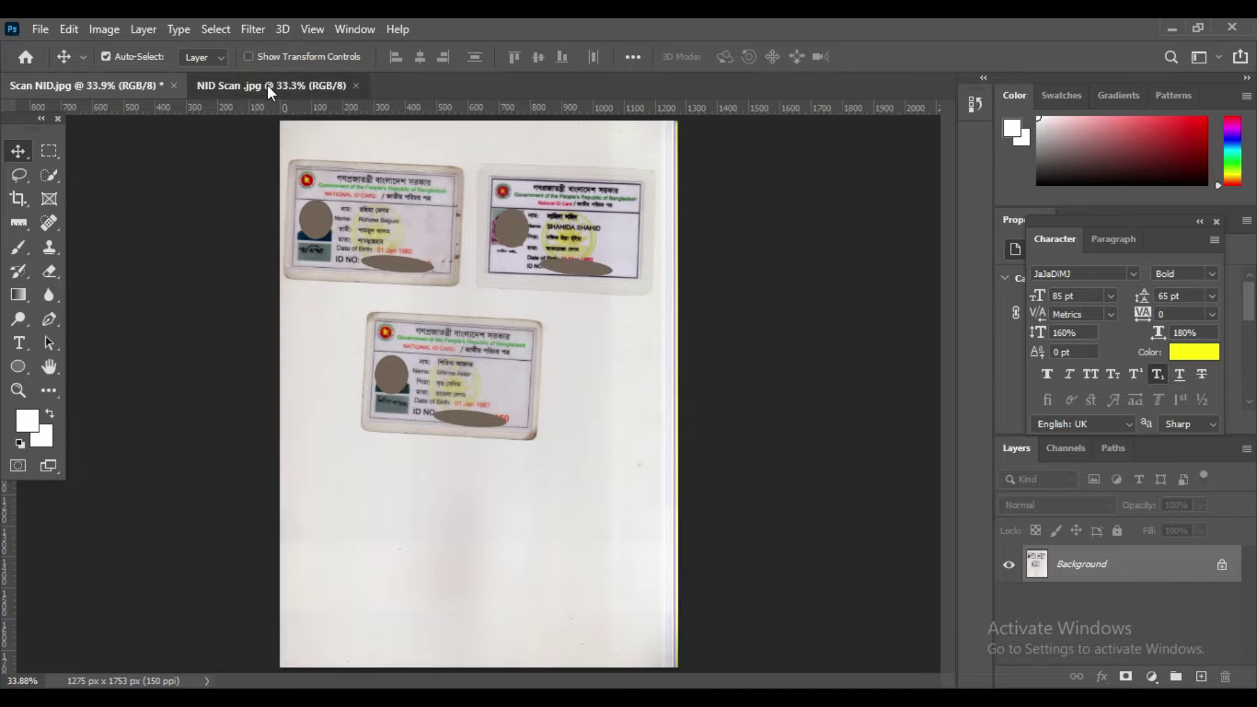
click(124, 87)
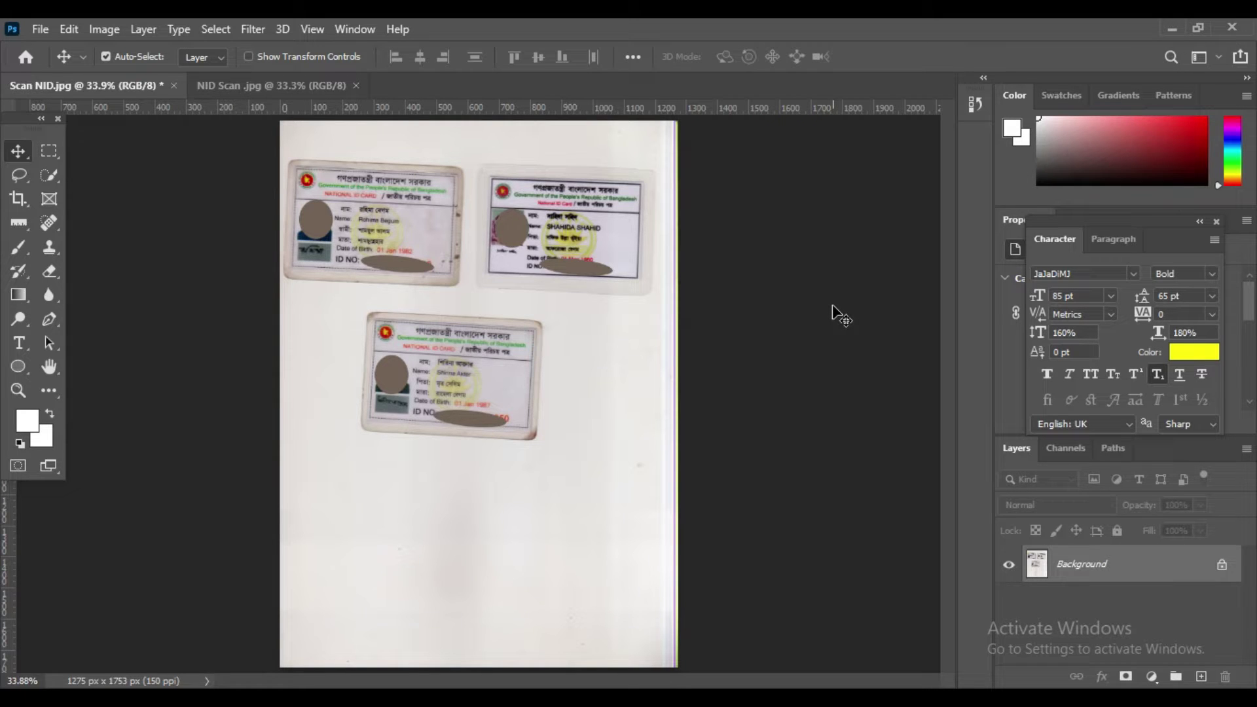
click(320, 83)
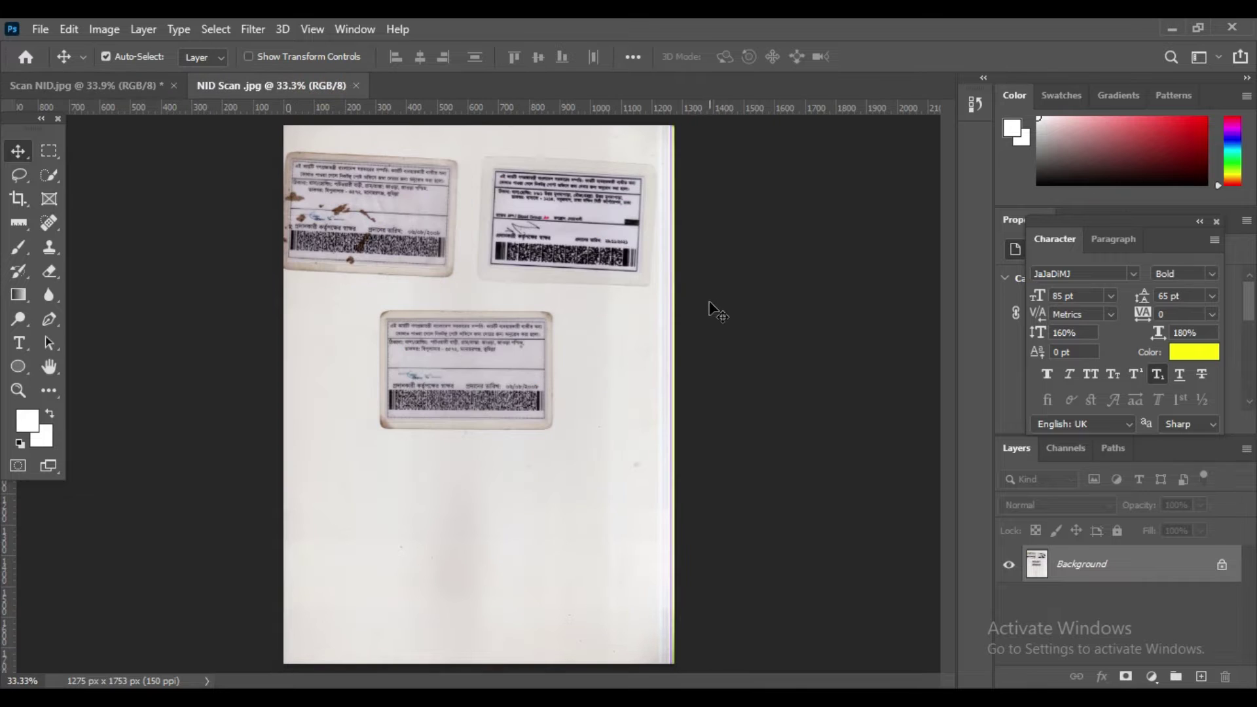
click(80, 86)
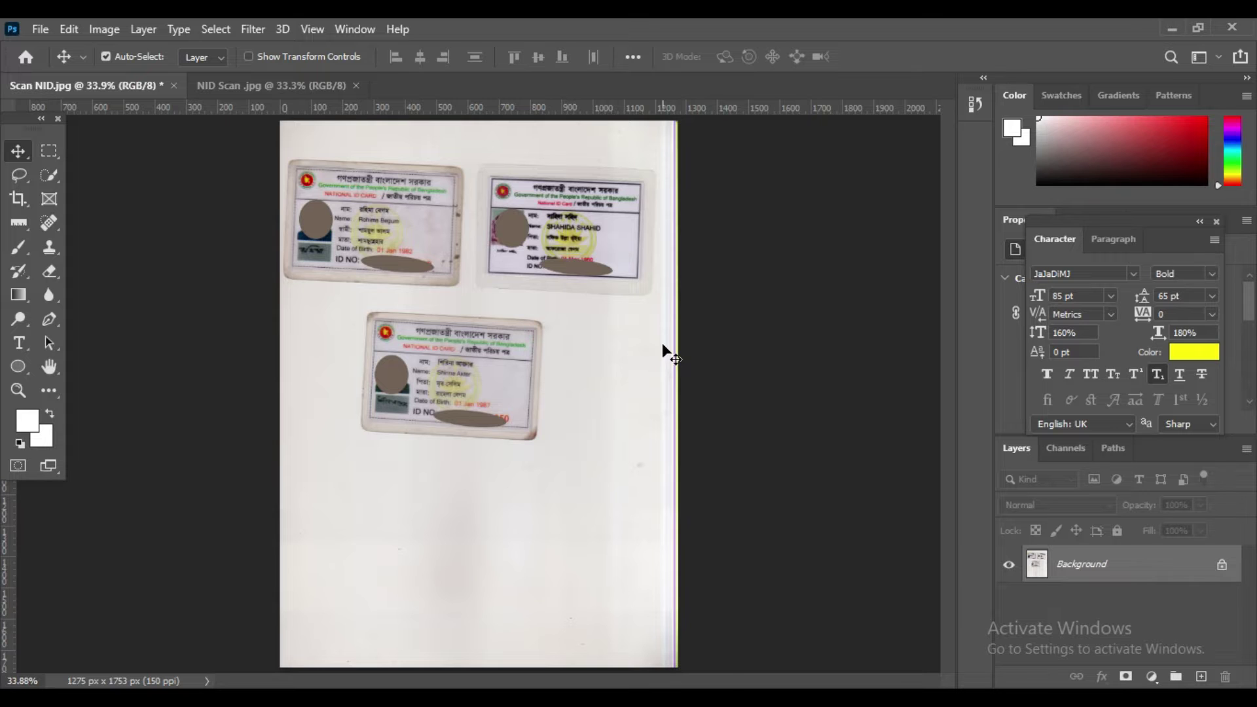
Zoom and pan the fronts scan until the top-right ID card fills the view
scroll(579, 360, up, 3)
mouse_move(492, 378)
mouse_down()
mouse_move(476, 446)
mouse_move(510, 458)
mouse_up()
scroll(528, 444, up, 1)
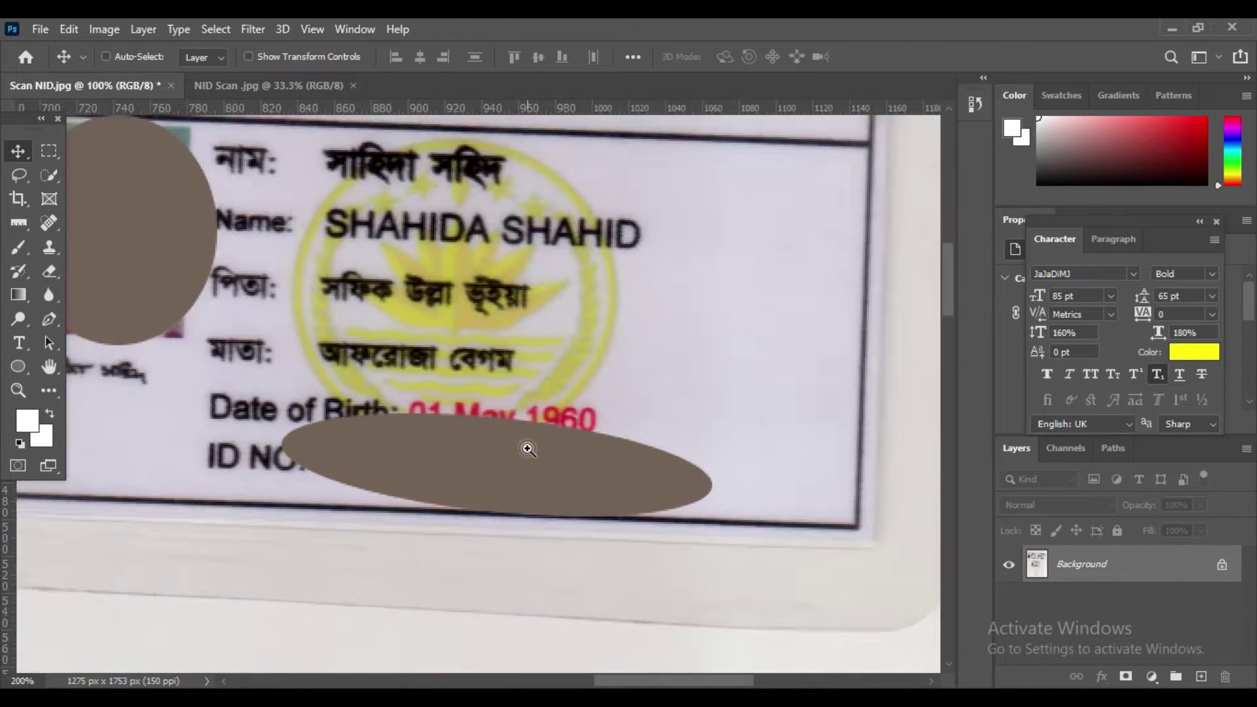
scroll(592, 450, up, 1)
key(ctrl+0)
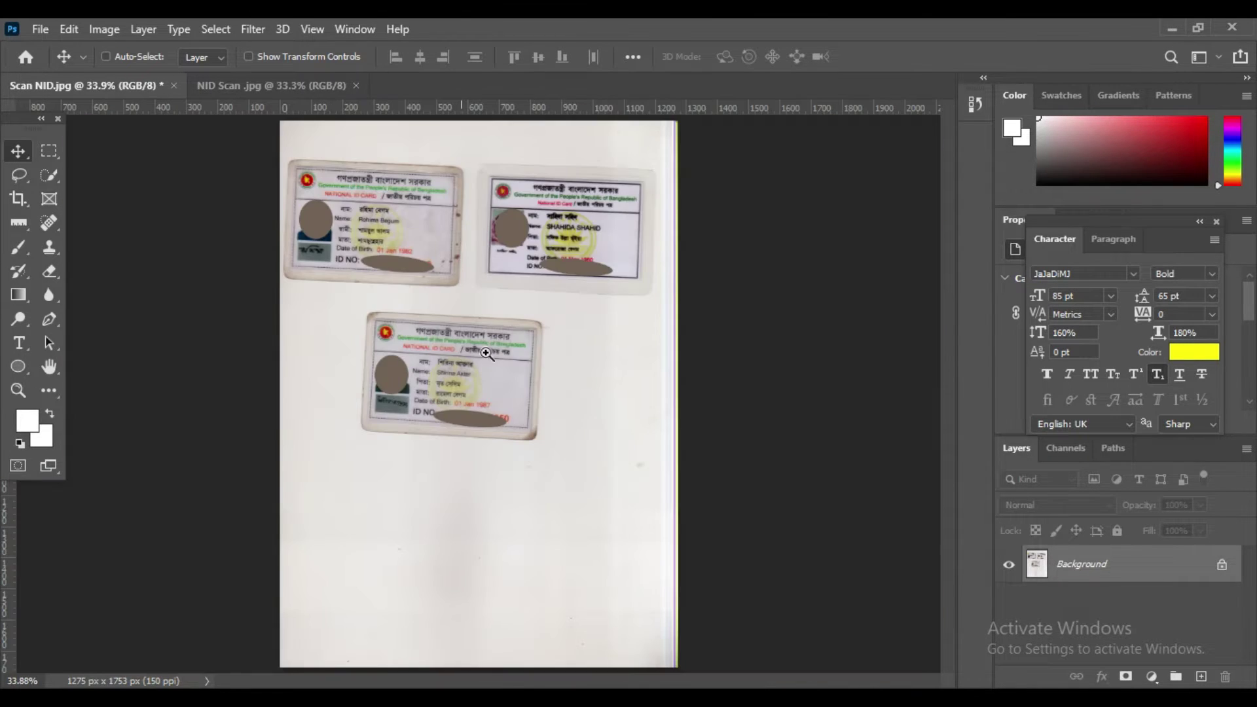
ctrl+click(515, 343)
key(ctrl+0)
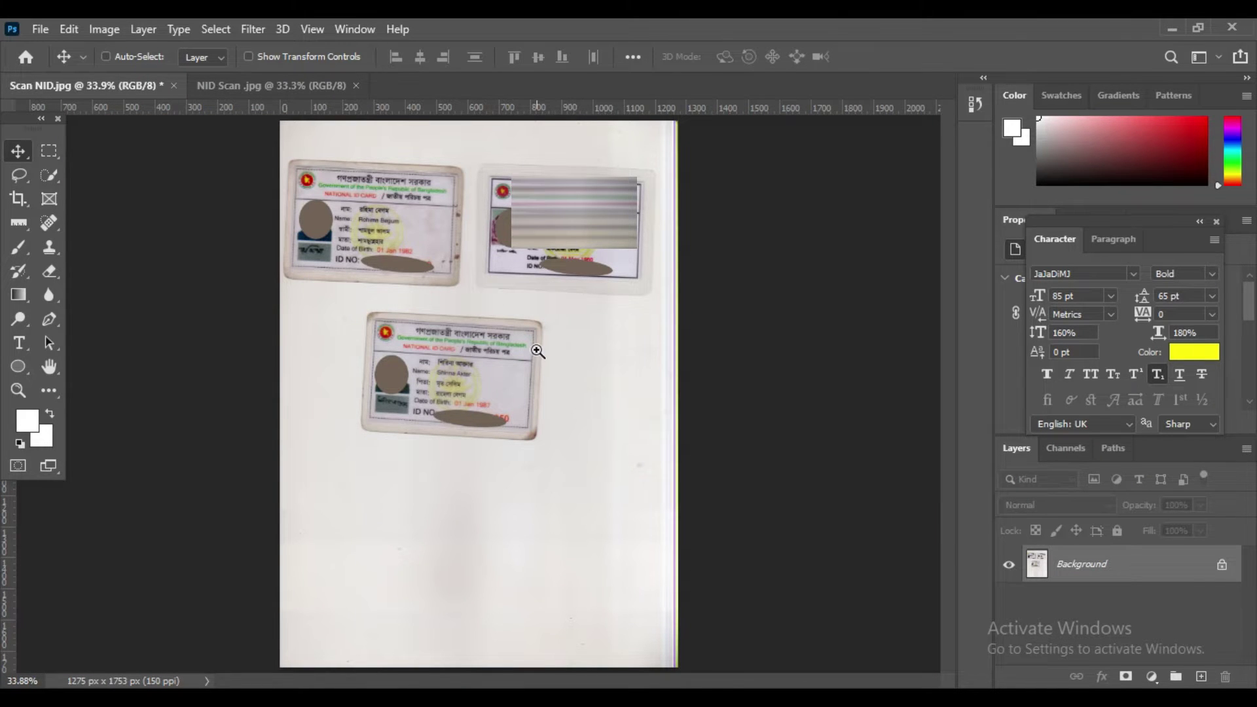
scroll(533, 346, up, 2)
drag(556, 317, 522, 449)
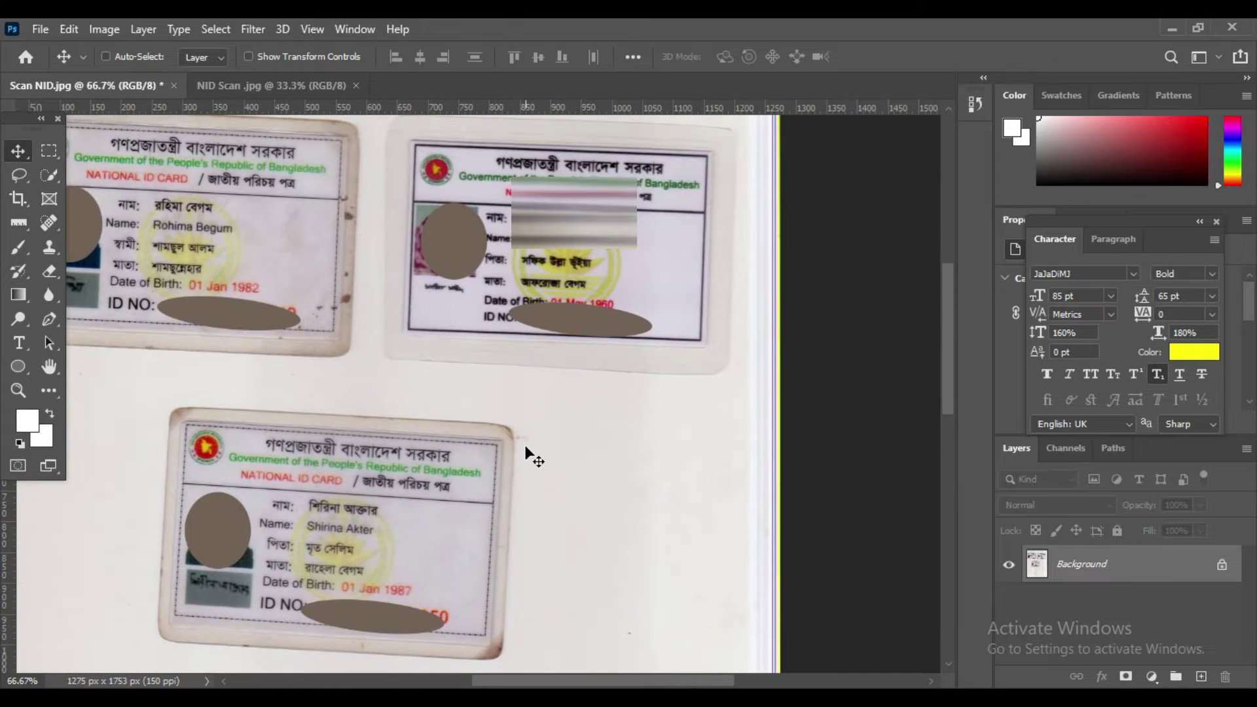
scroll(531, 454, down, 1)
scroll(532, 454, down, 1)
scroll(607, 341, up, 1)
scroll(607, 341, up, 2)
mouse_move(608, 341)
mouse_down()
mouse_move(499, 457)
mouse_move(426, 496)
mouse_move(435, 533)
mouse_up()
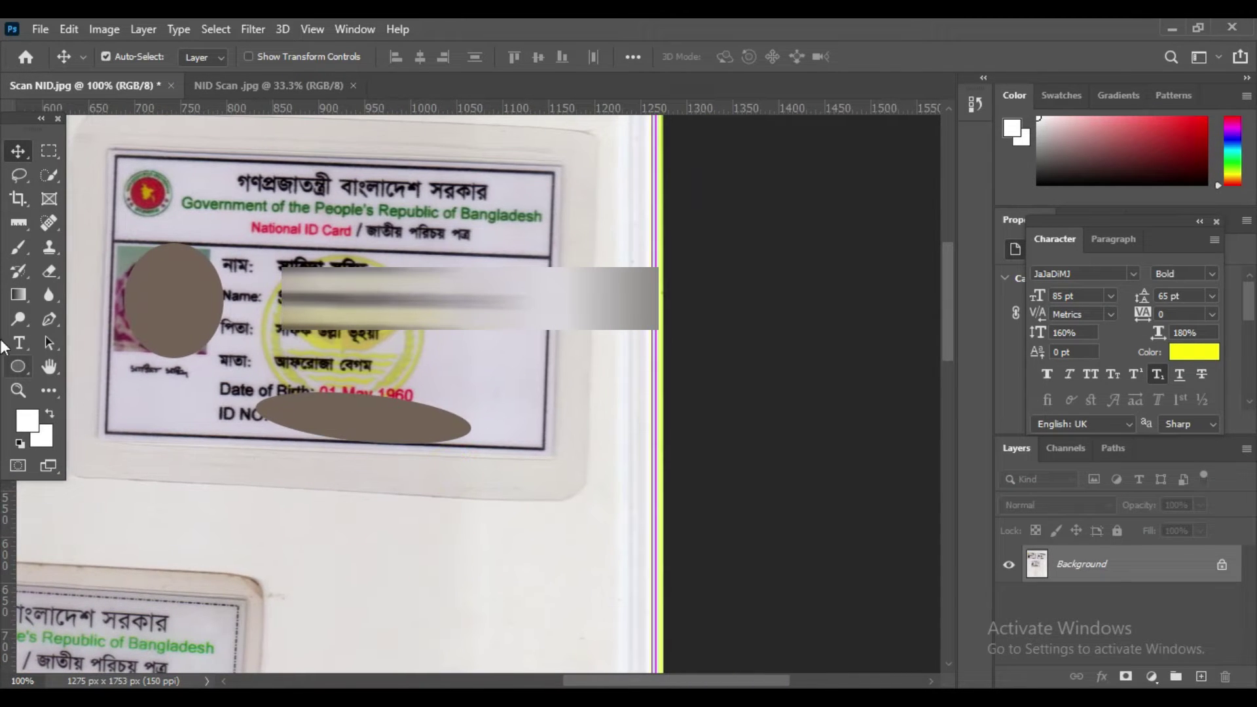
Measure the card's bottom-edge tilt with the Ruler tool and rotate the canvas 1.82° counter-clockwise
click(18, 223)
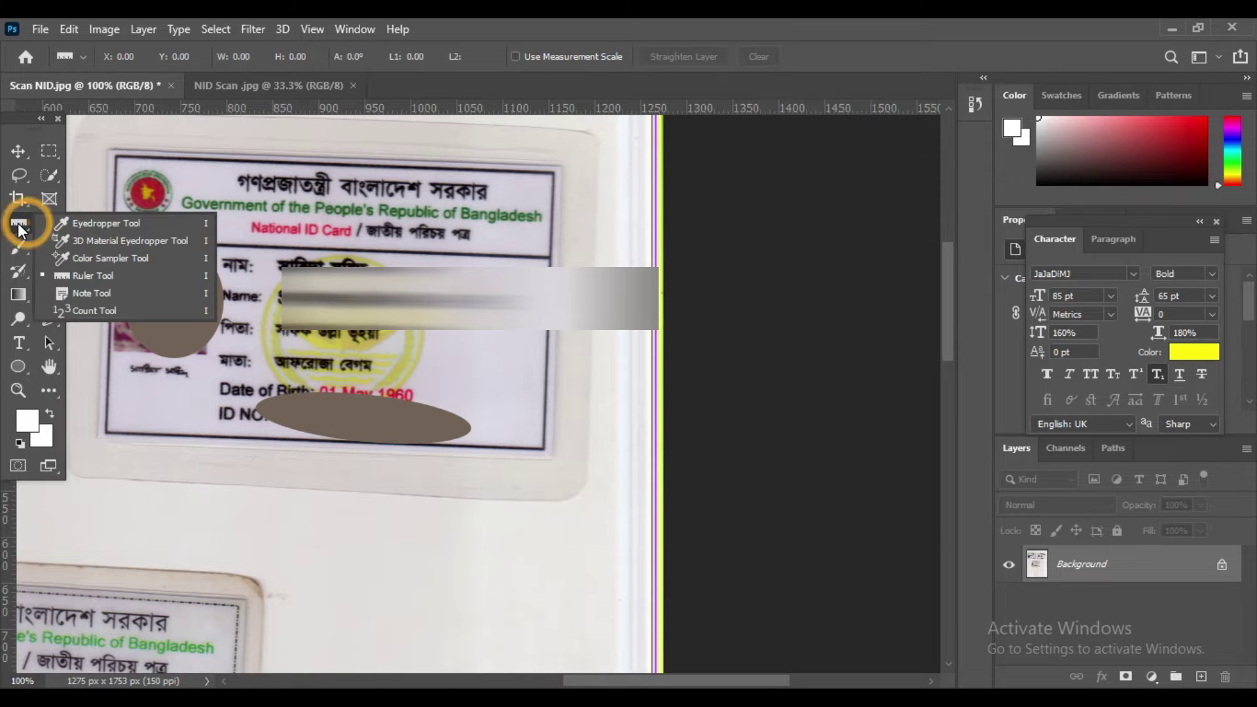
click(104, 281)
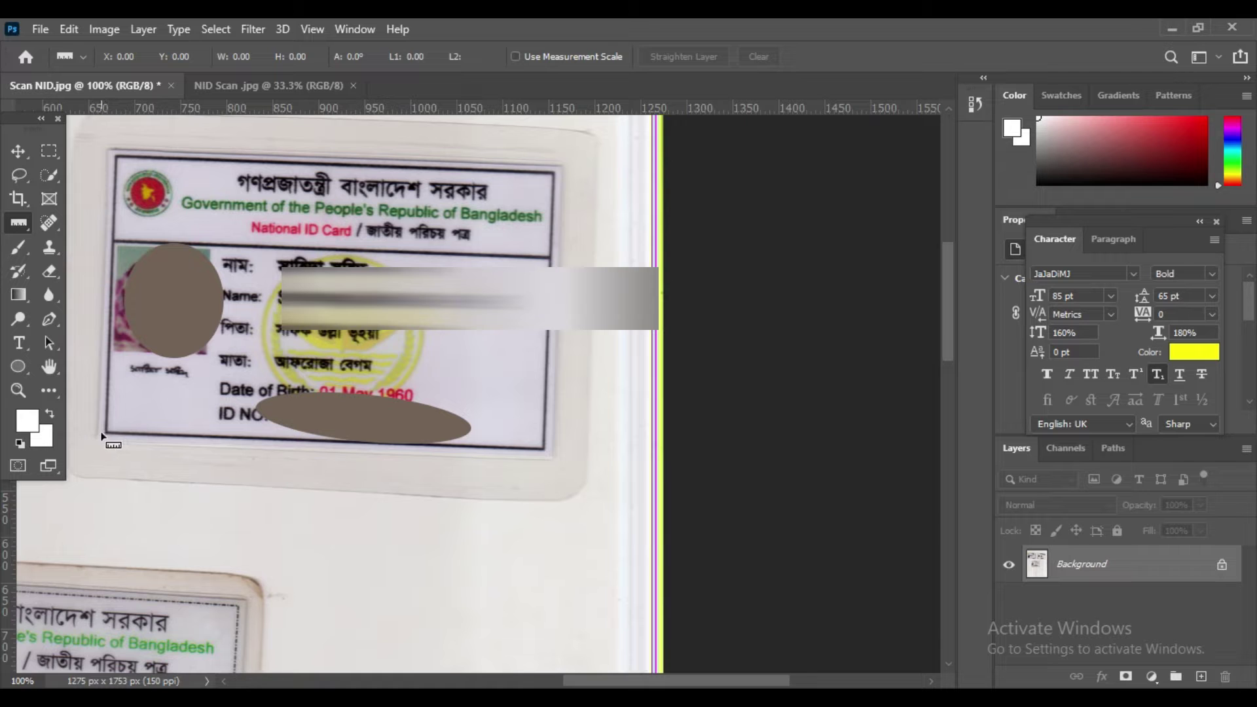
drag(102, 433, 493, 446)
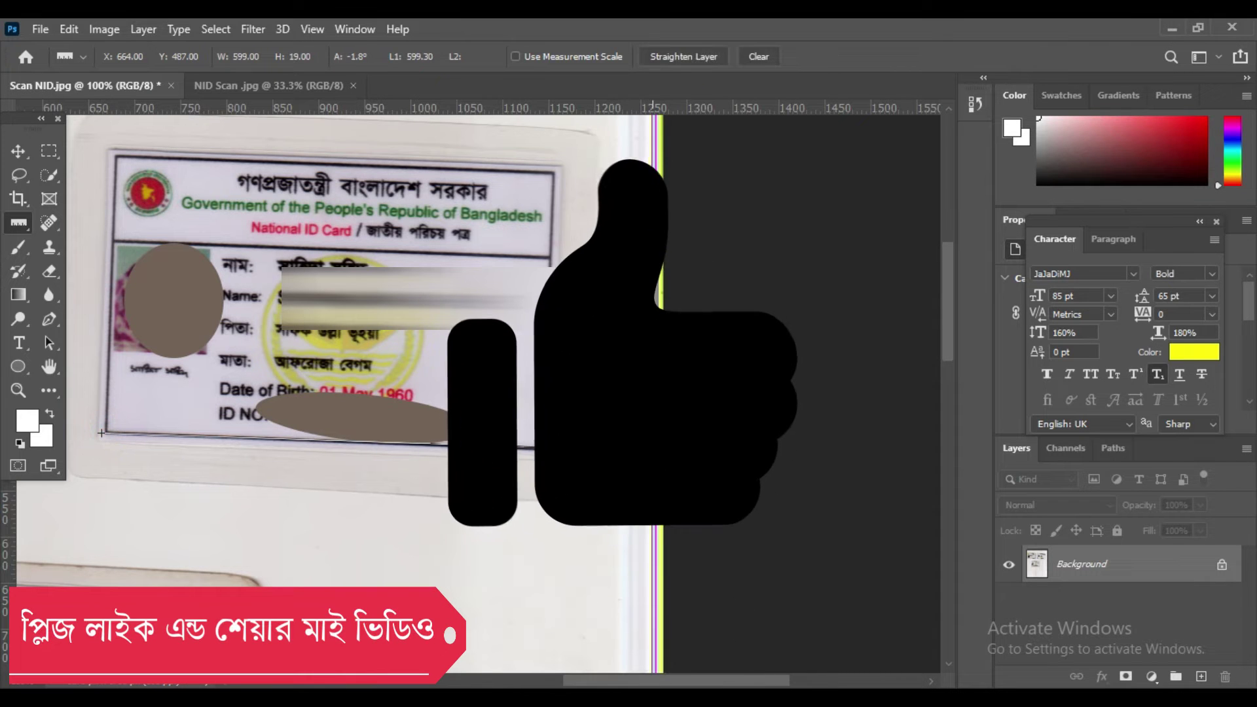
click(94, 34)
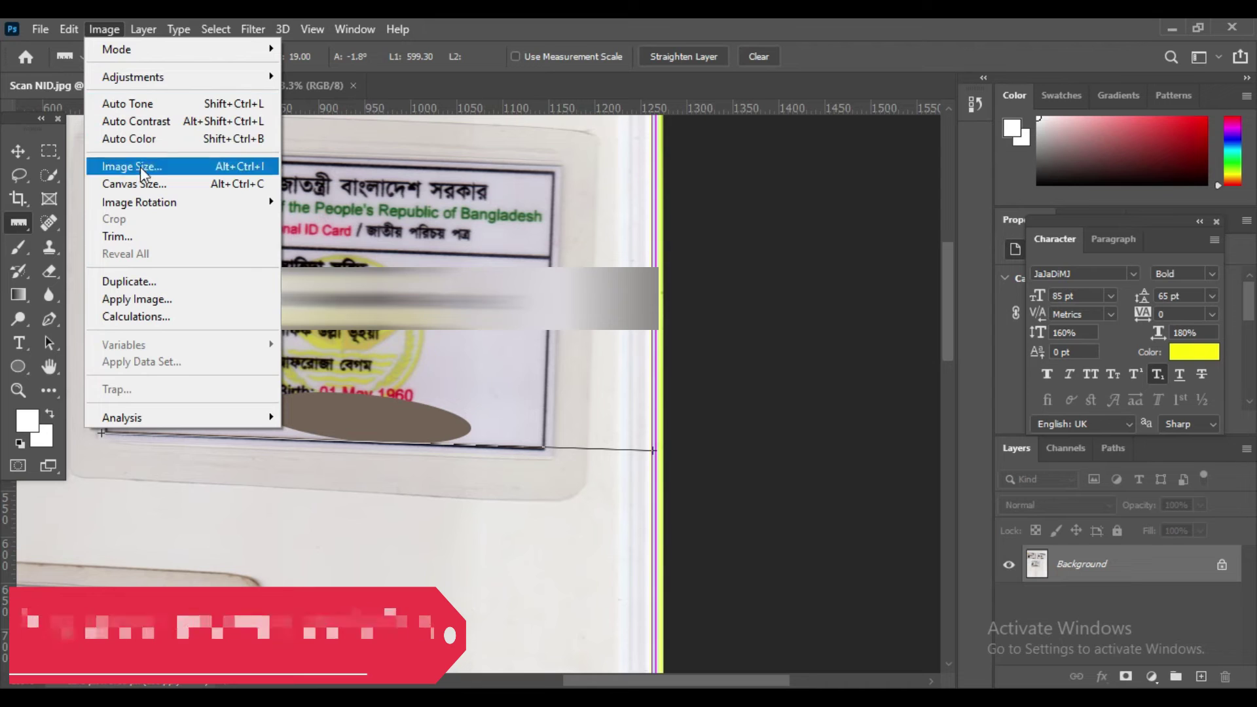
mouse_move(139, 202)
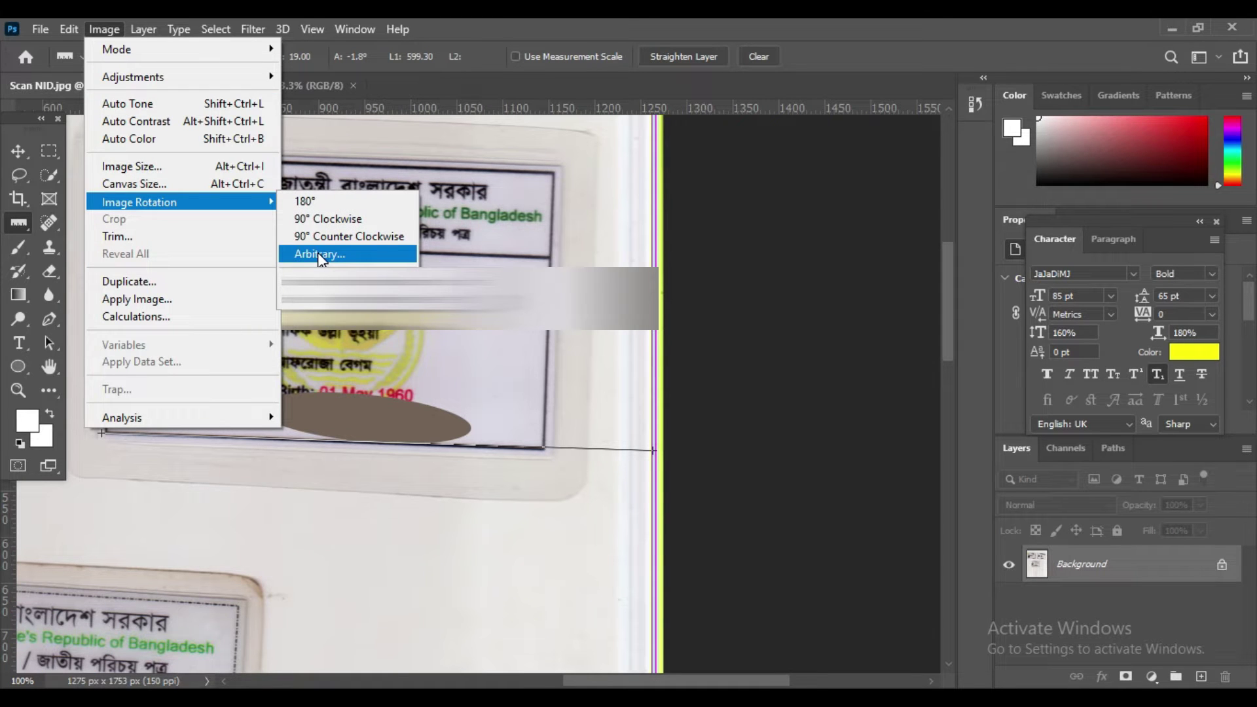
click(322, 254)
click(749, 227)
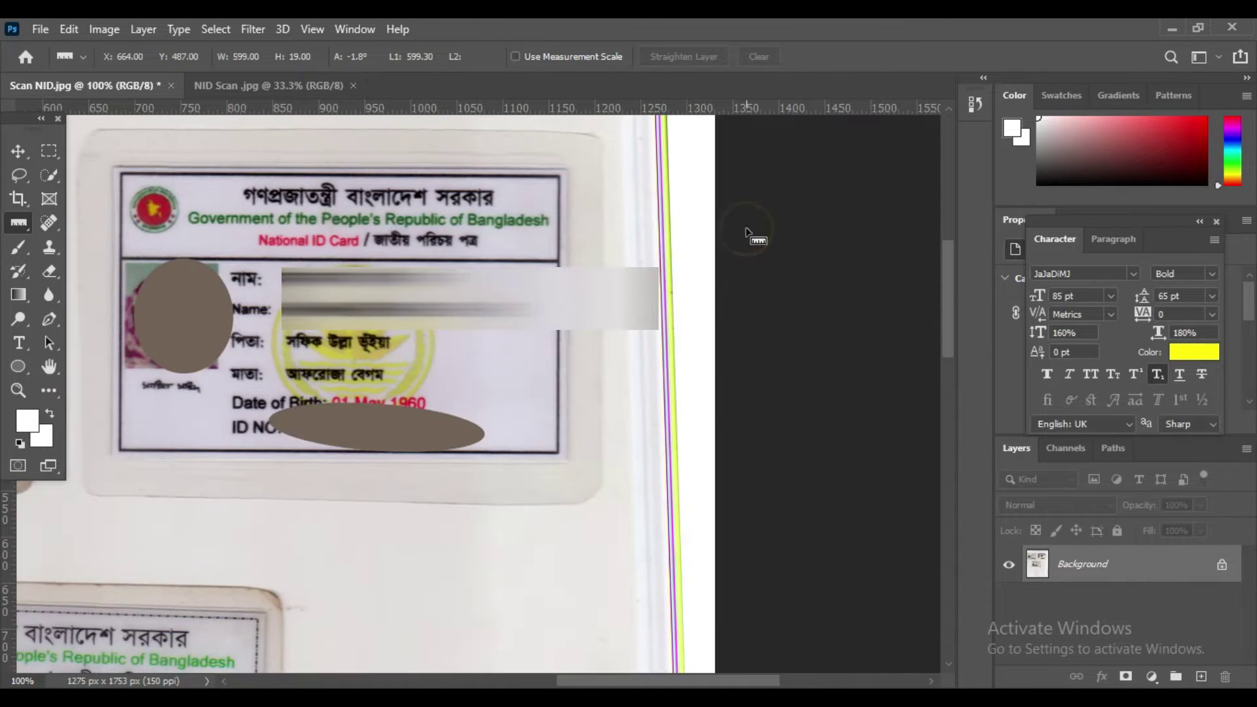
key(m)
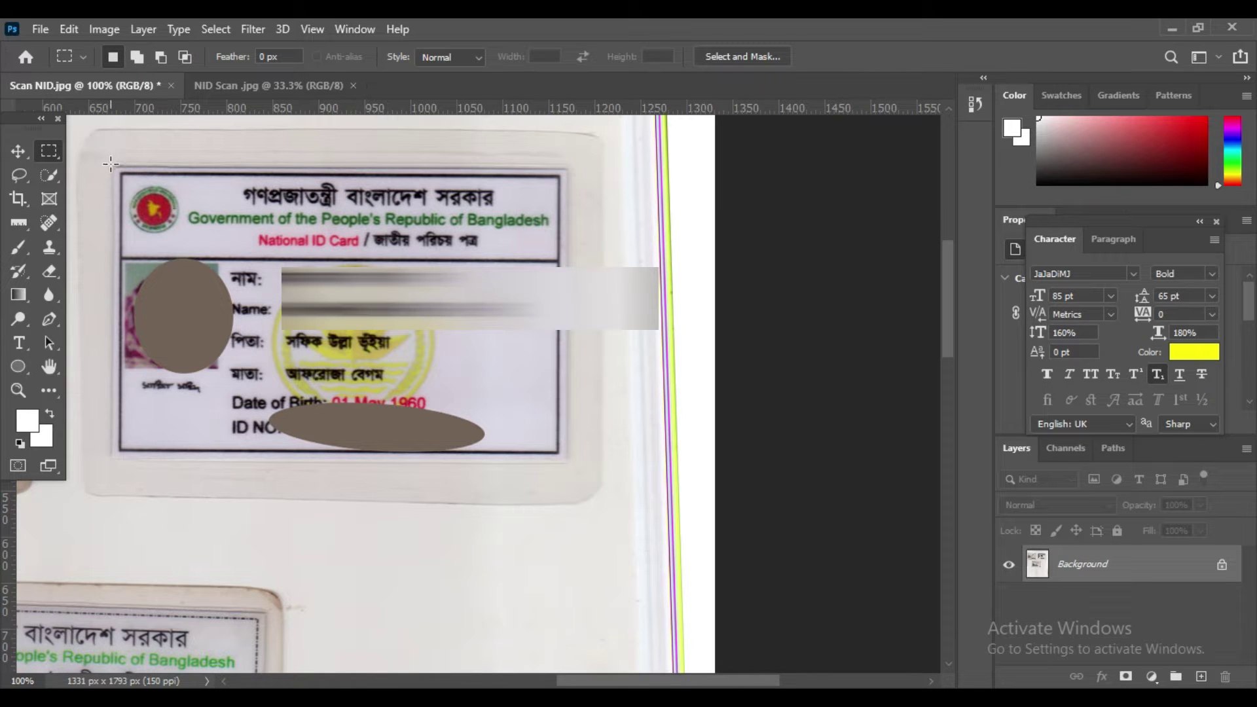
Marquee-select the top-right card, crop the scan to it (about 495 × 321 px), and deselect
drag(113, 165, 565, 458)
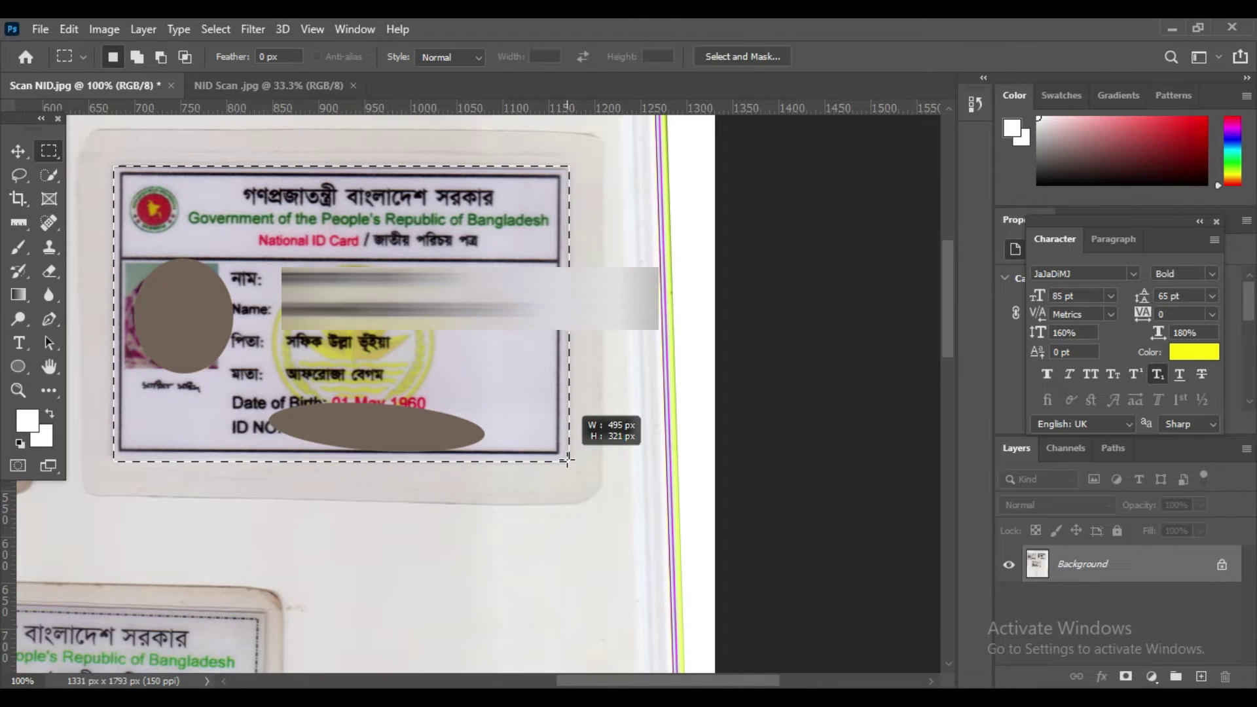
drag(565, 457, 561, 462)
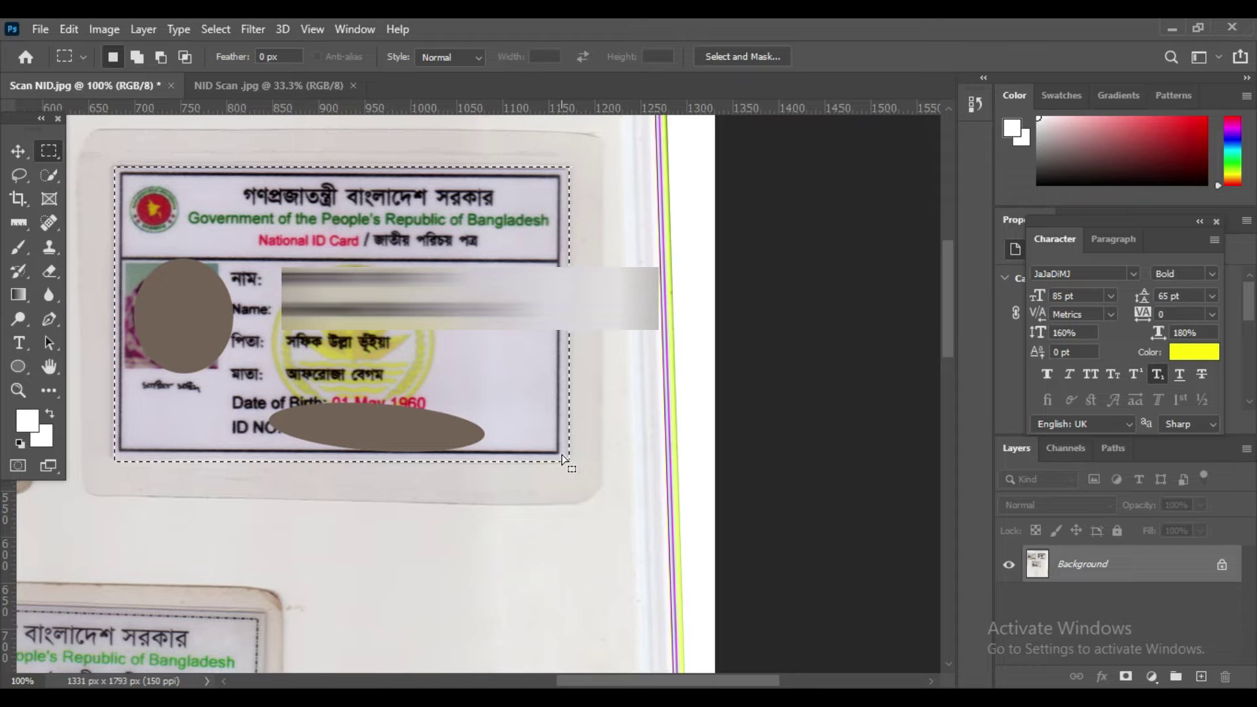
click(100, 29)
click(120, 219)
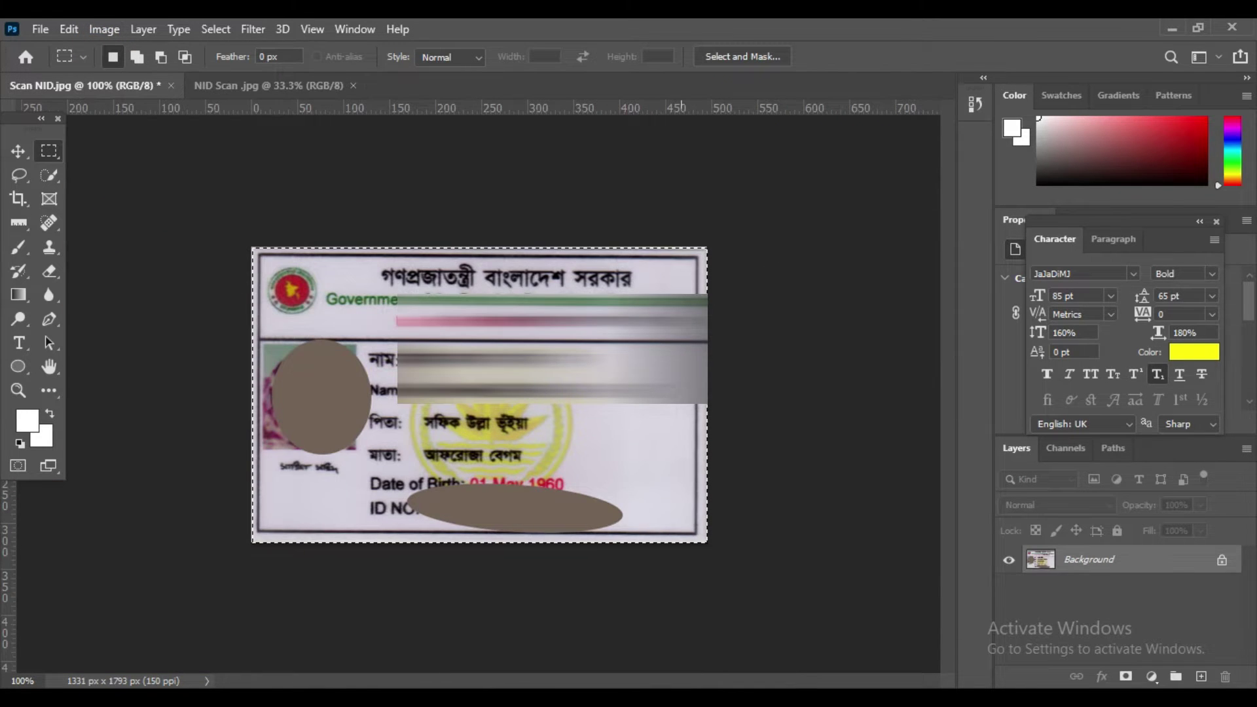
key(ctrl+d)
key(ctrl+0)
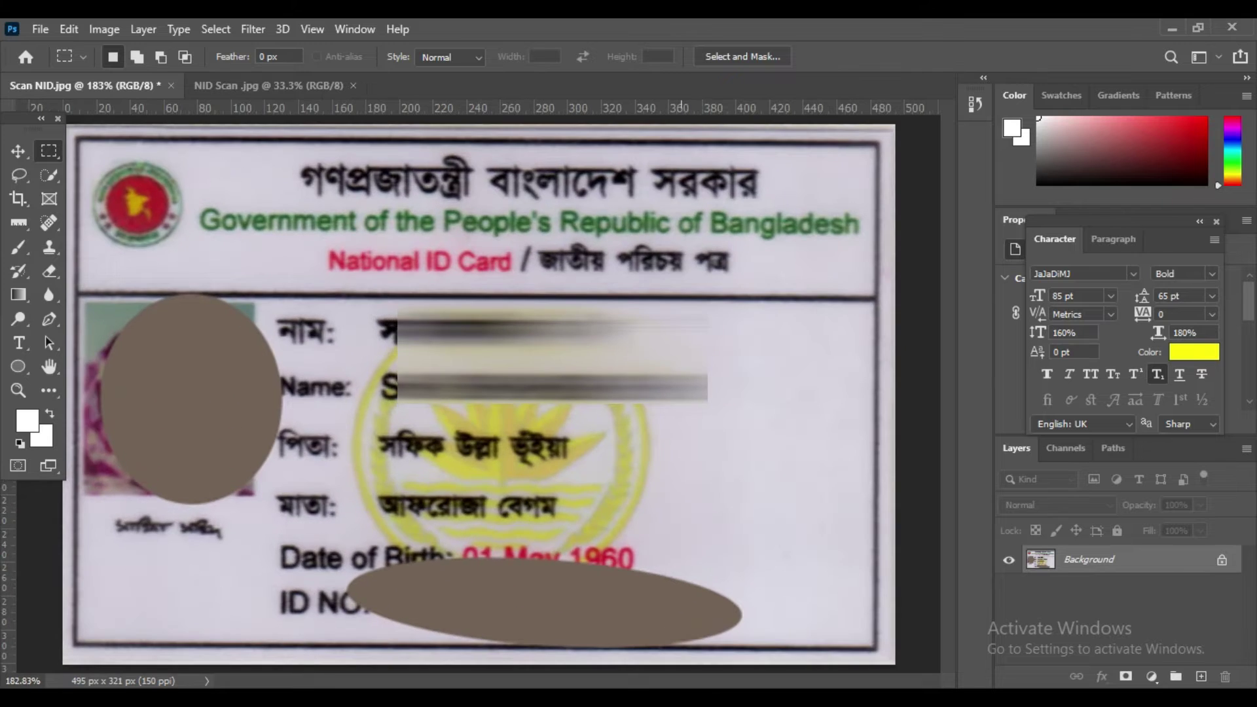
key(ctrl+minus)
key(ctrl+minus)
key(ctrl+minus)
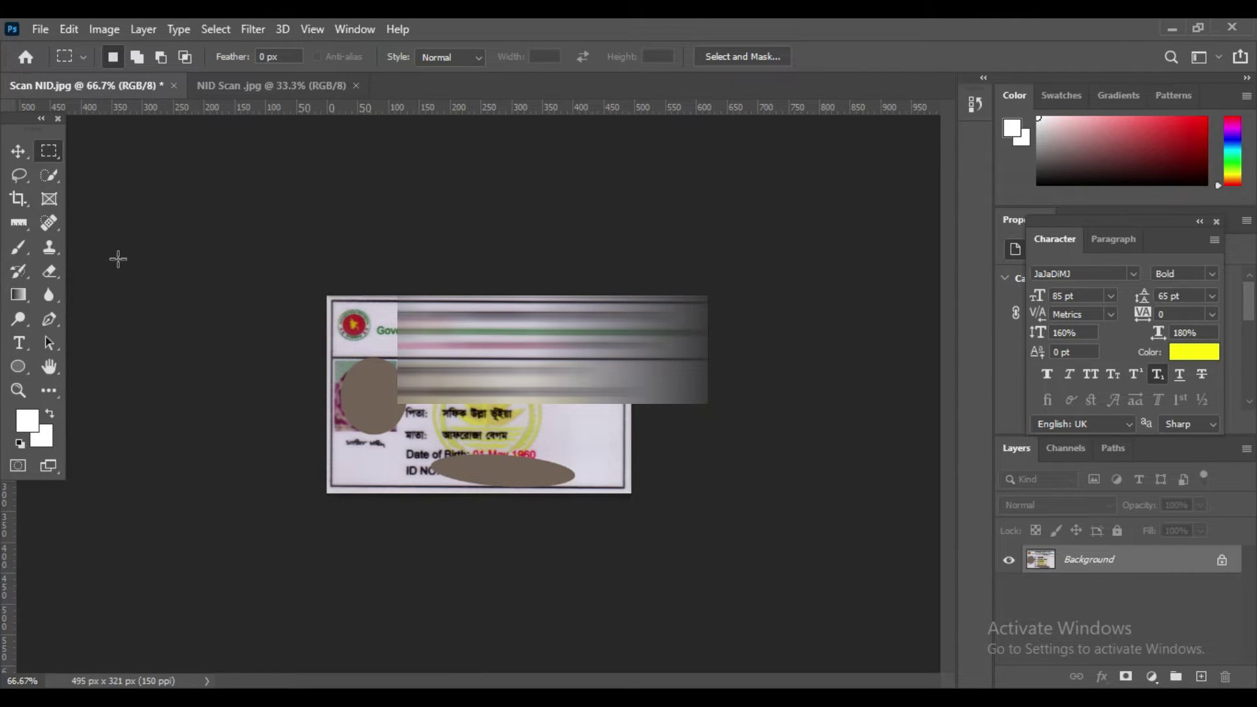
Set the cropped card's Image Size resolution to 300 pixels per inch
click(97, 29)
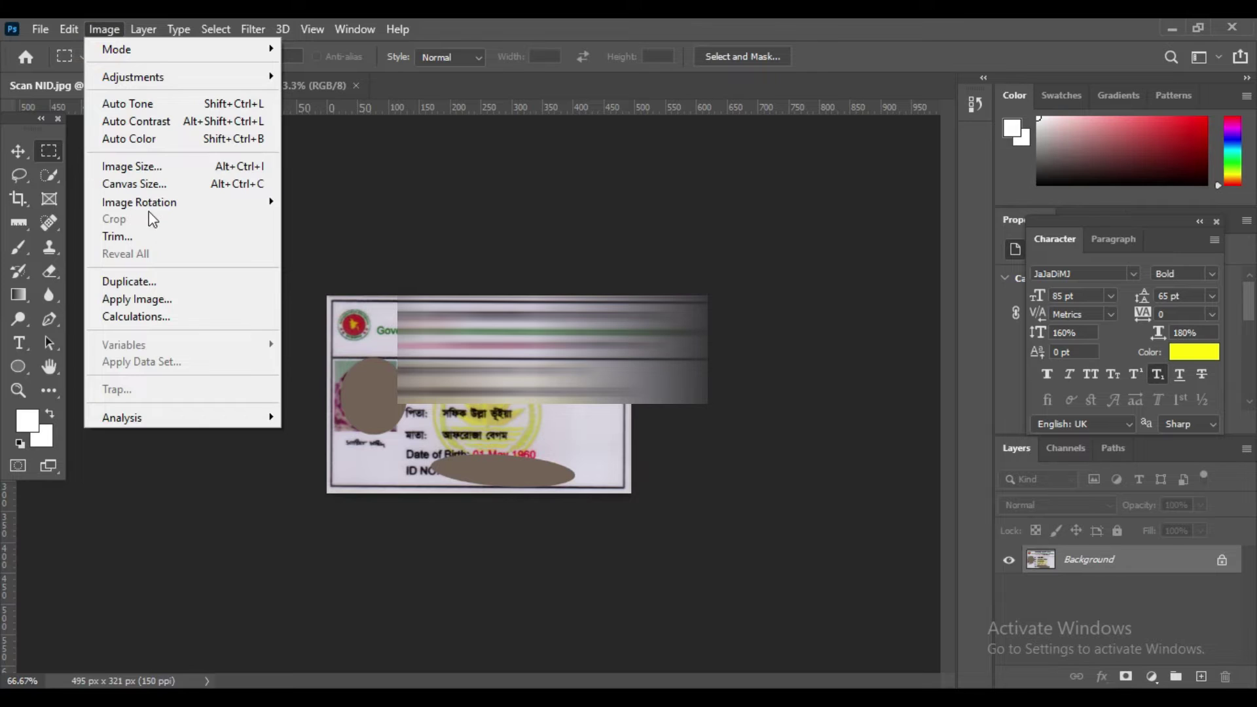
click(155, 165)
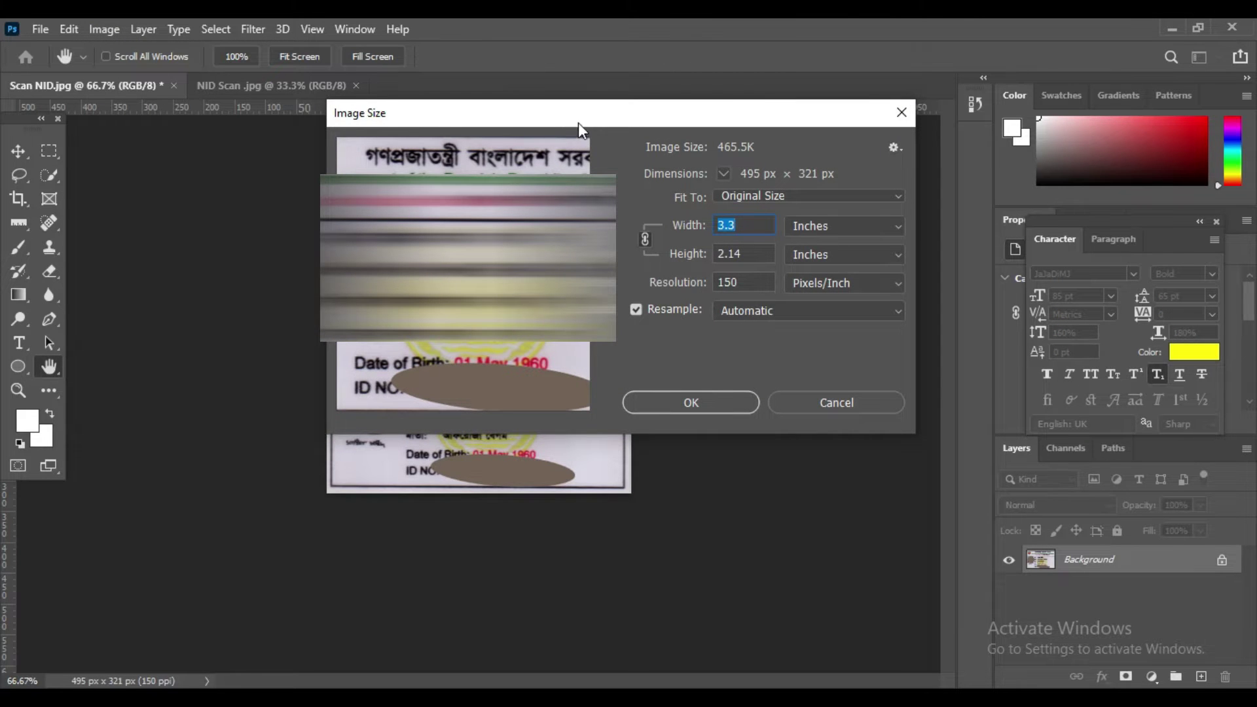
drag(578, 123, 507, 182)
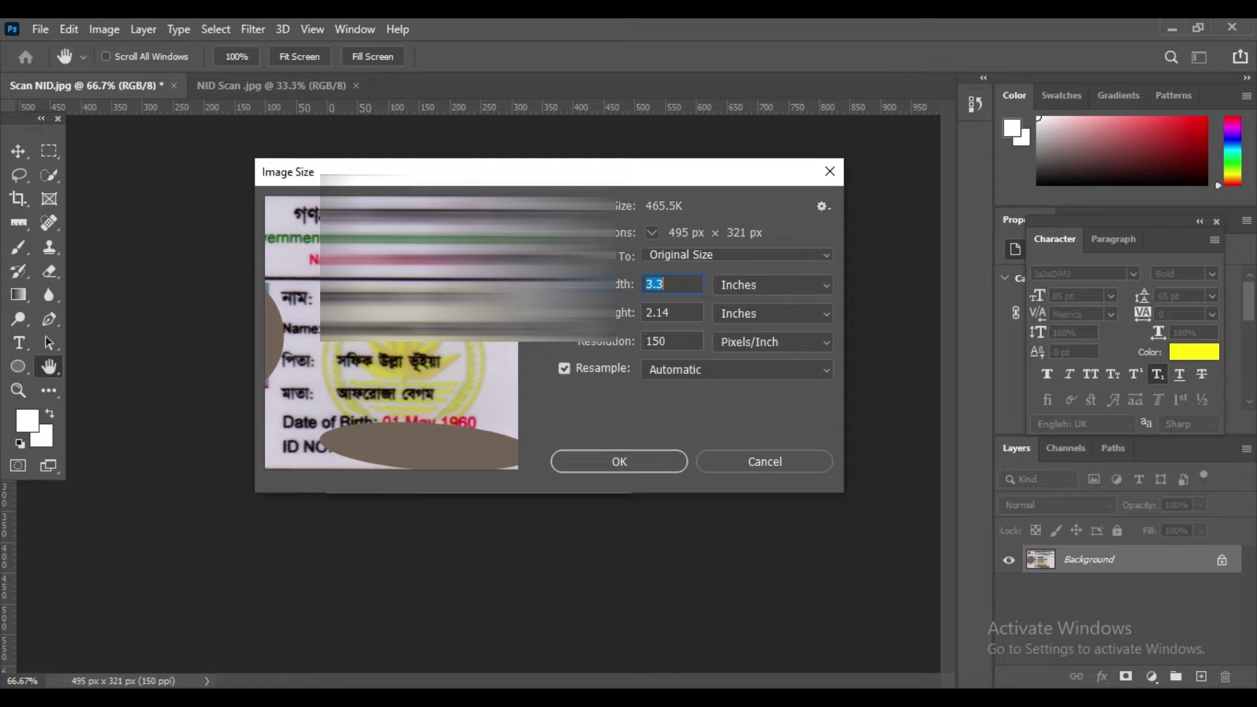
drag(523, 171, 511, 167)
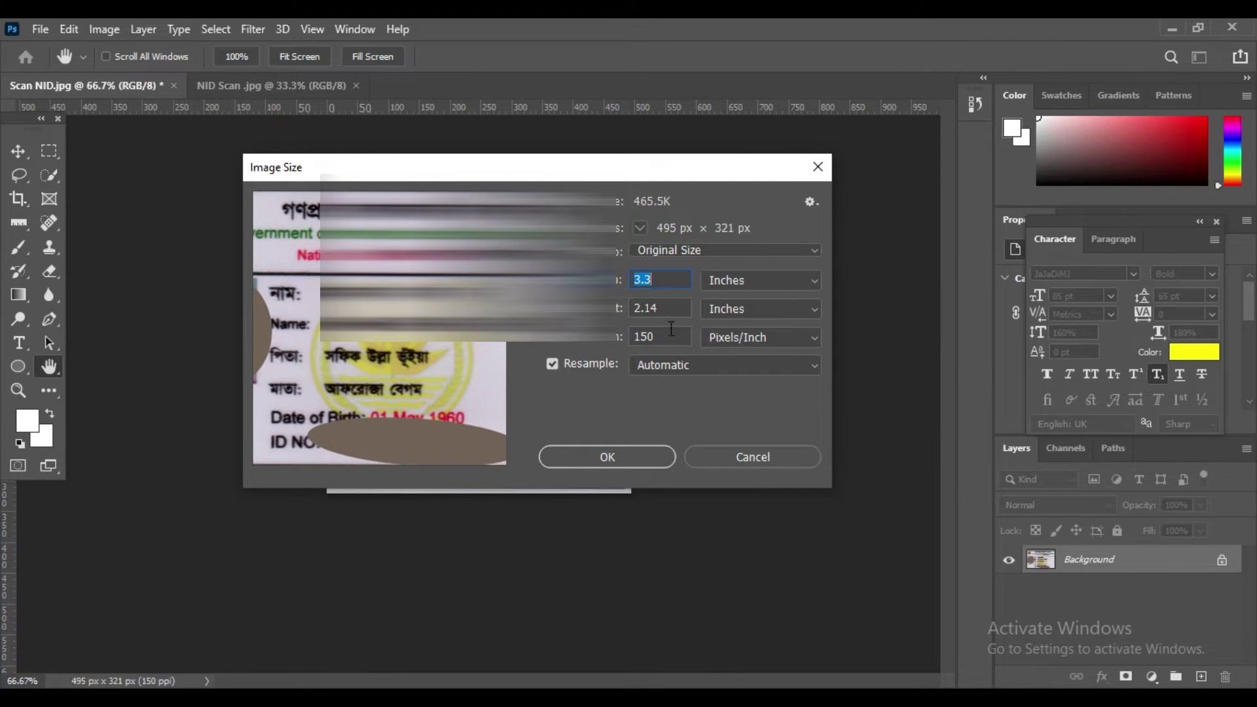
double_click(688, 334)
text(300)
key(Return)
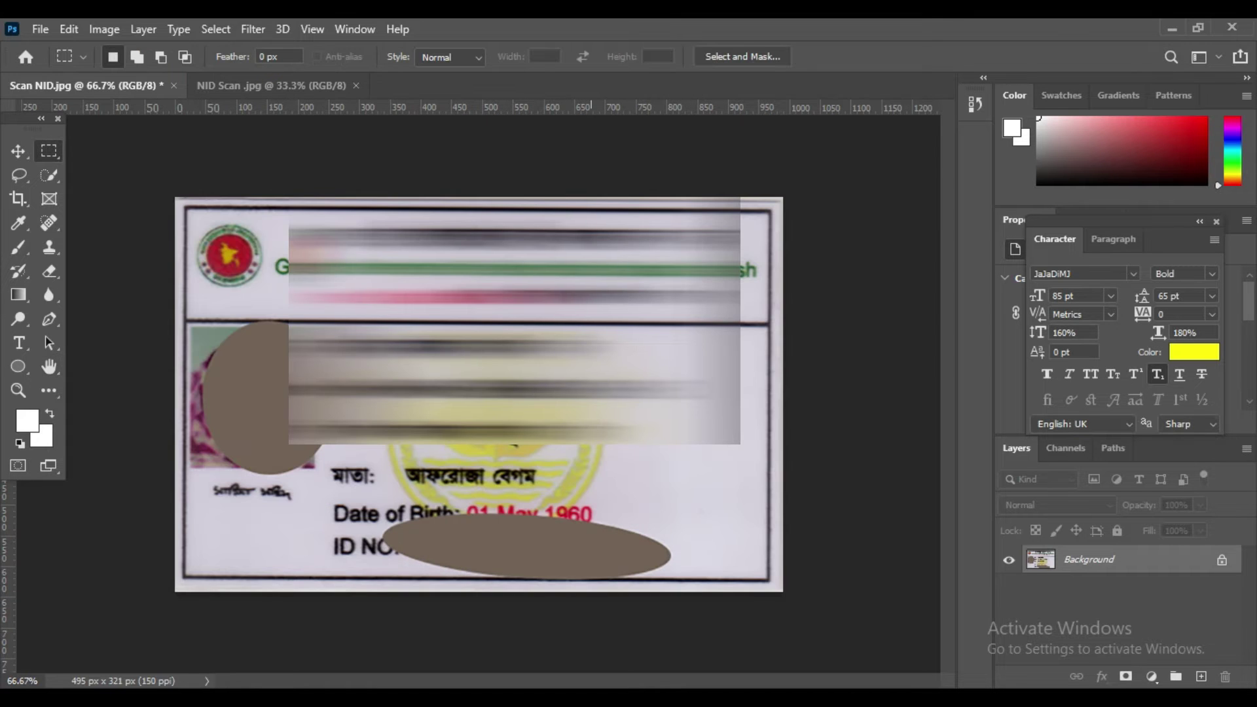
key(ctrl+plus)
key(ctrl+plus)
key(ctrl+plus)
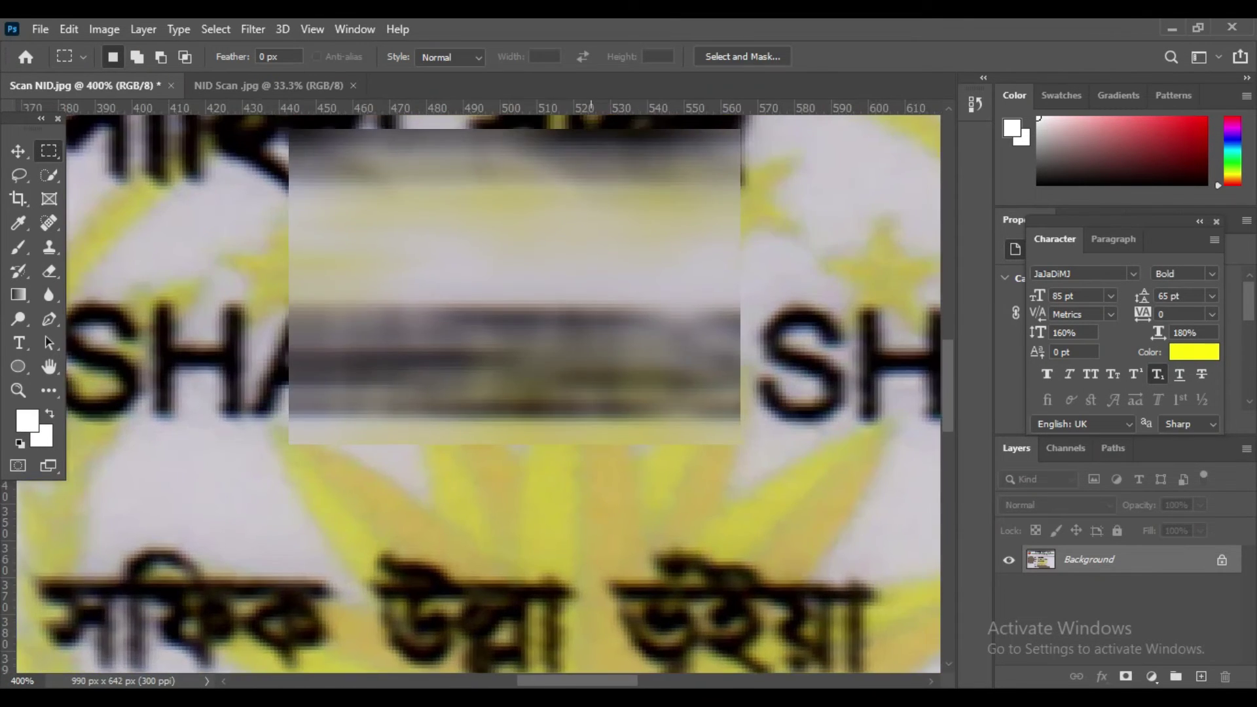
key(ctrl+plus)
key(ctrl+0)
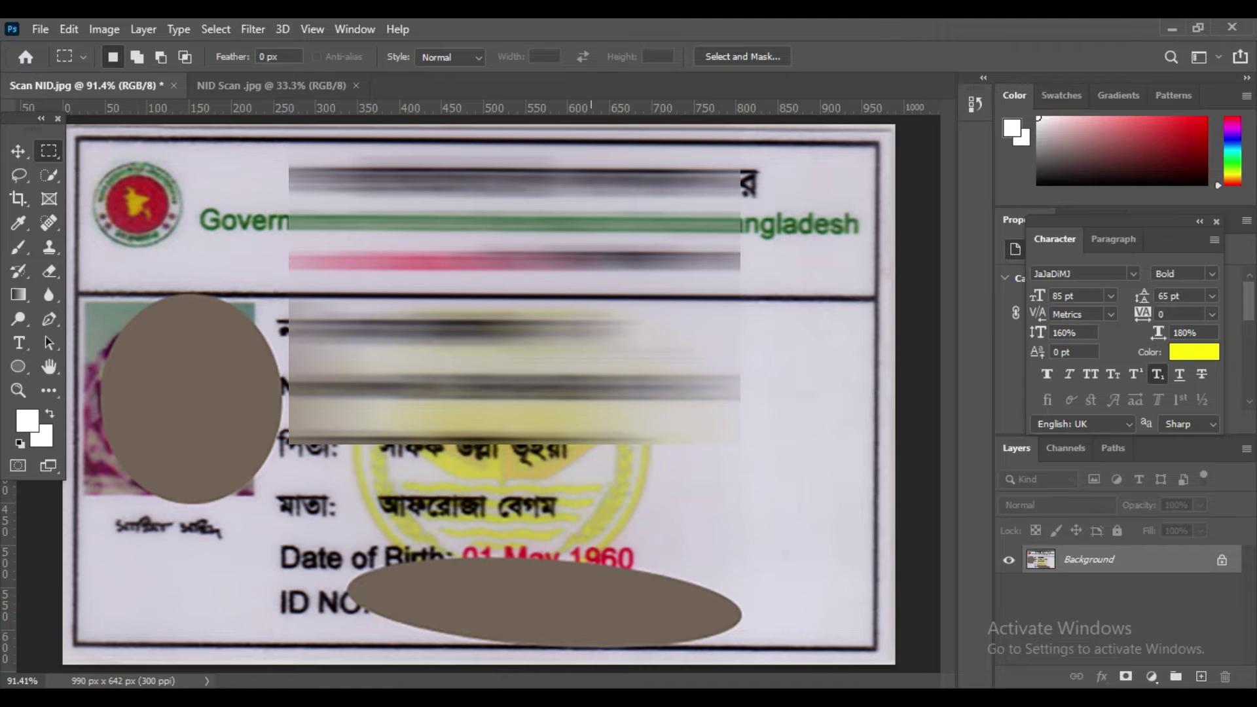
key(ctrl+plus)
key(ctrl+plus)
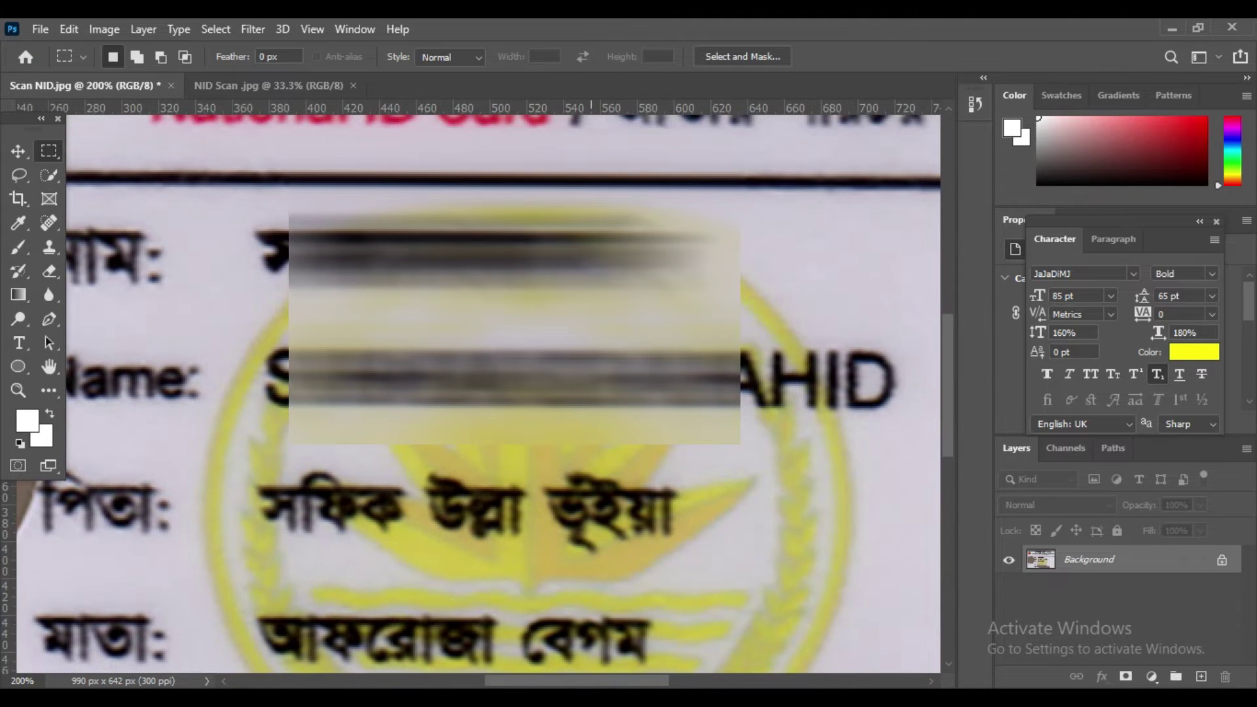
key(ctrl+0)
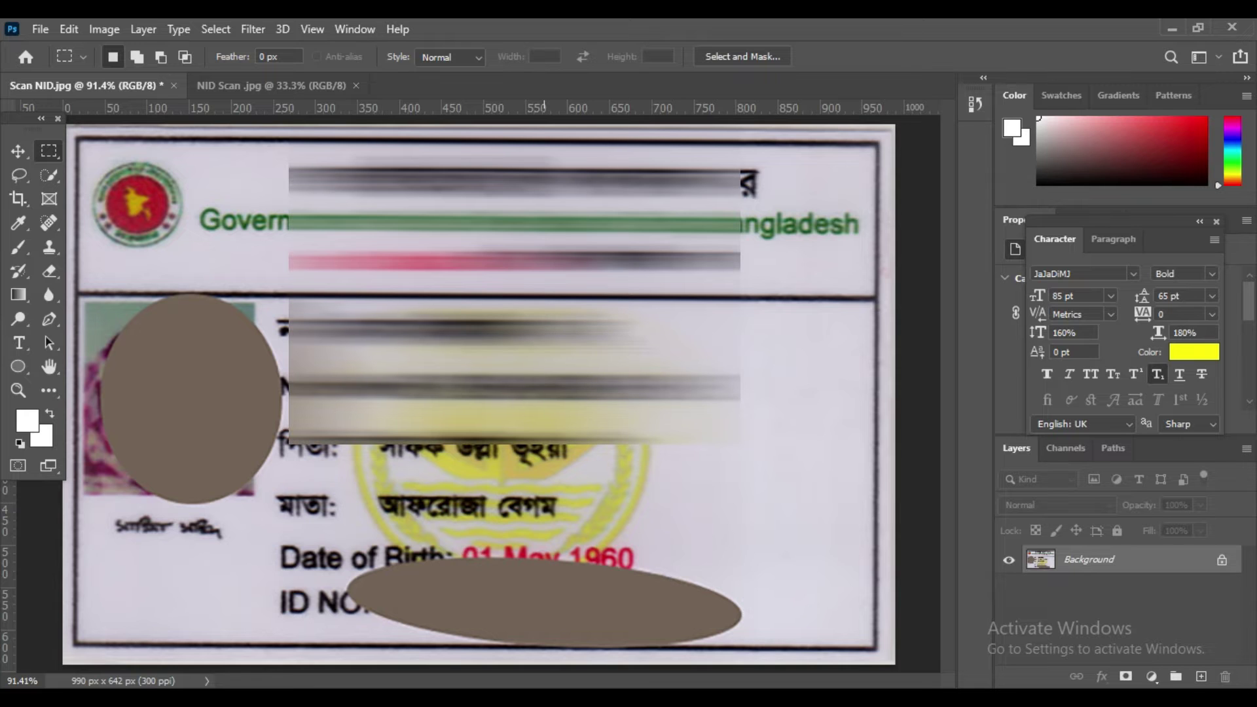
key(ctrl+minus)
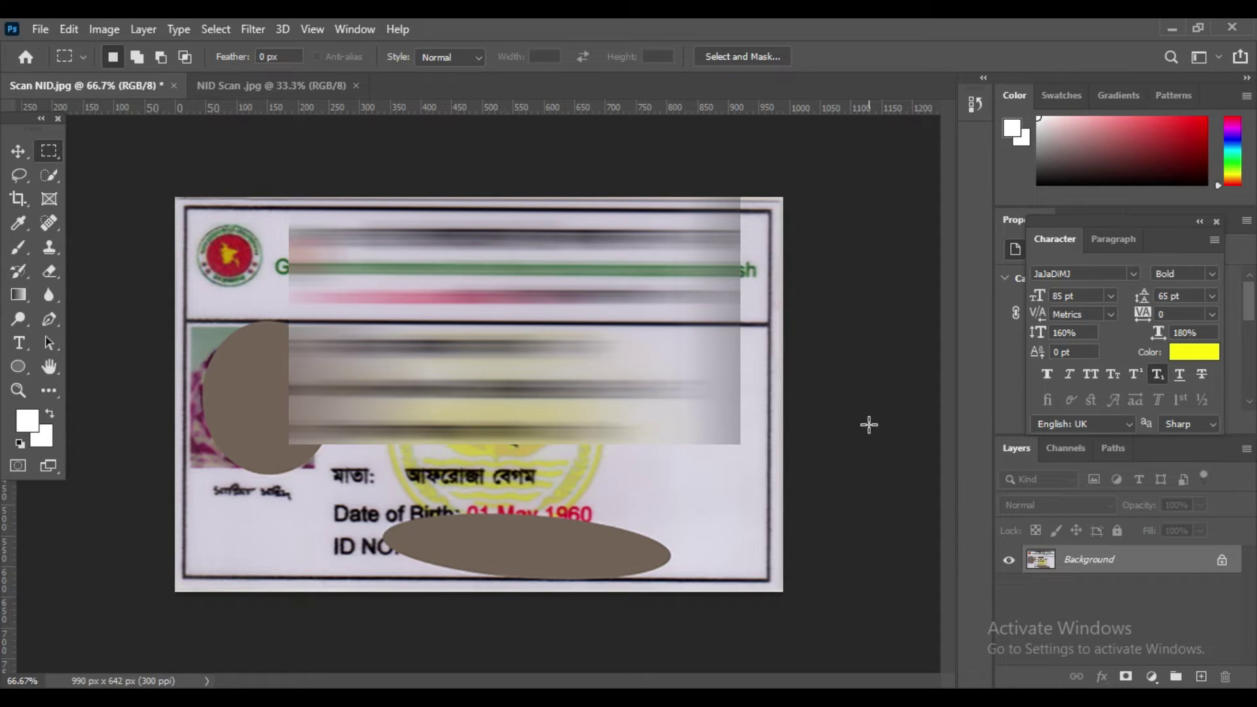
key(ctrl+Tab)
key(ctrl+Tab)
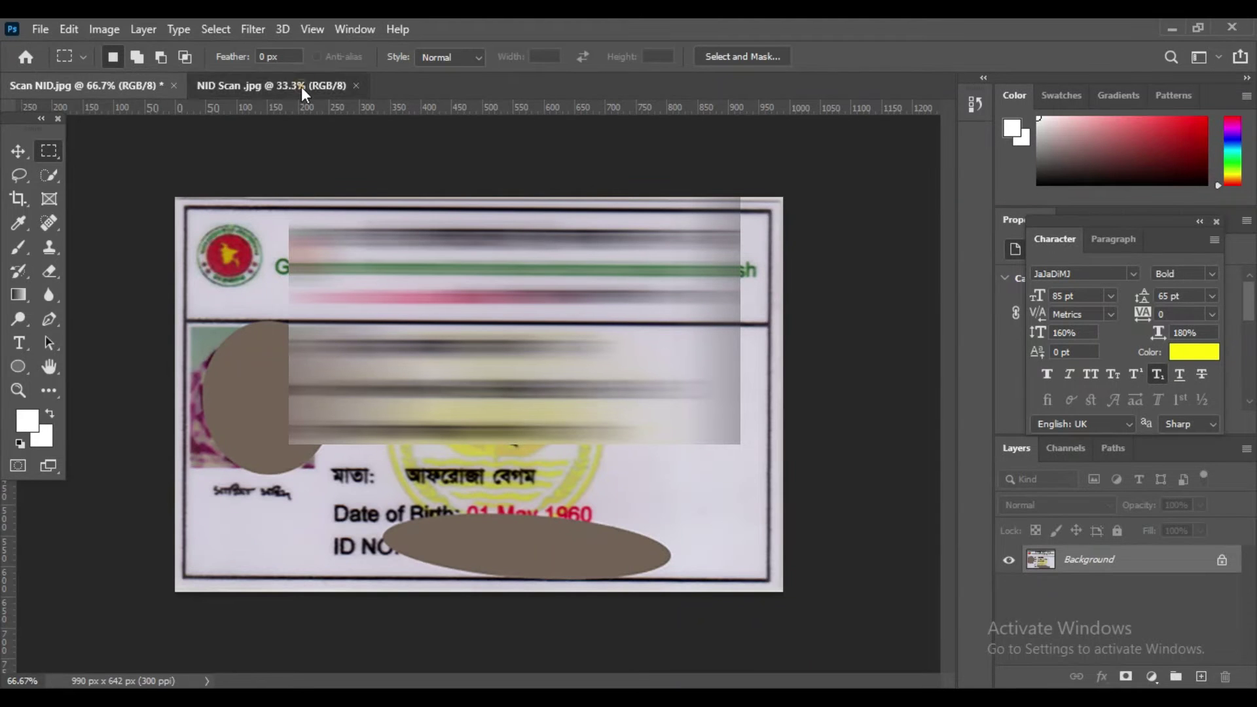
Crop the NID Scan card-backs image to the selected card region, 534 × 357 pixels
click(301, 86)
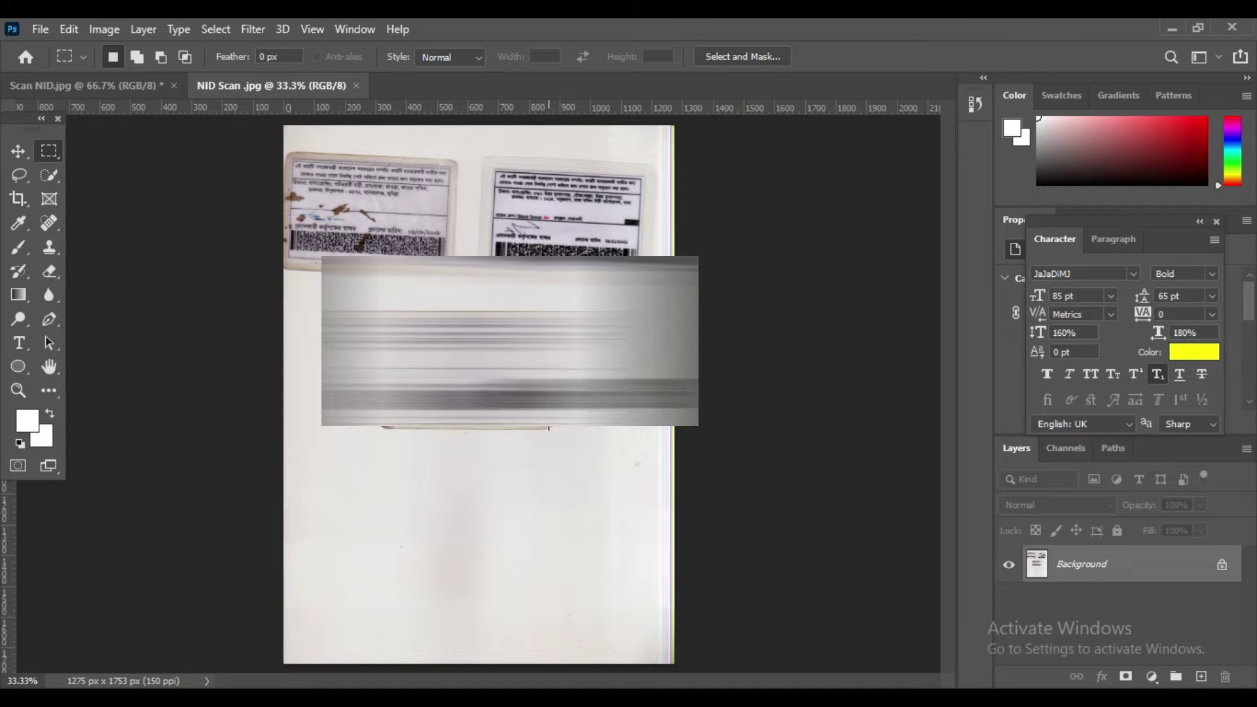
key(BackSpace)
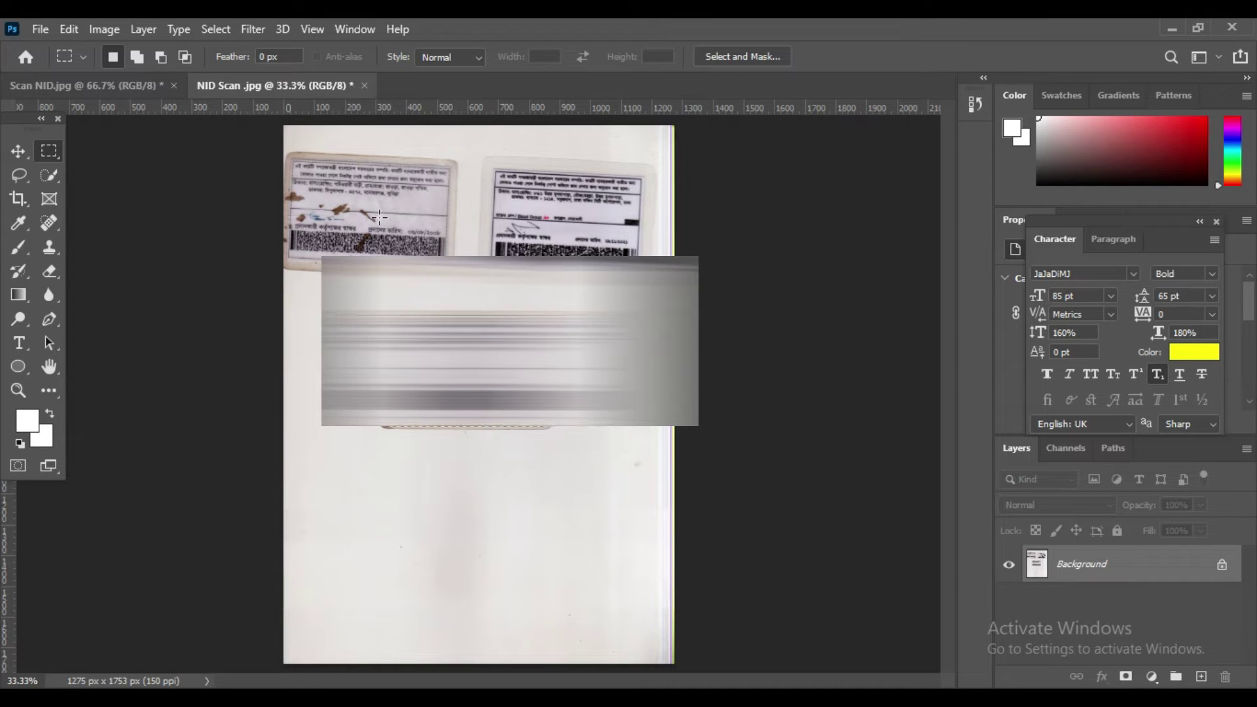
click(104, 28)
click(118, 221)
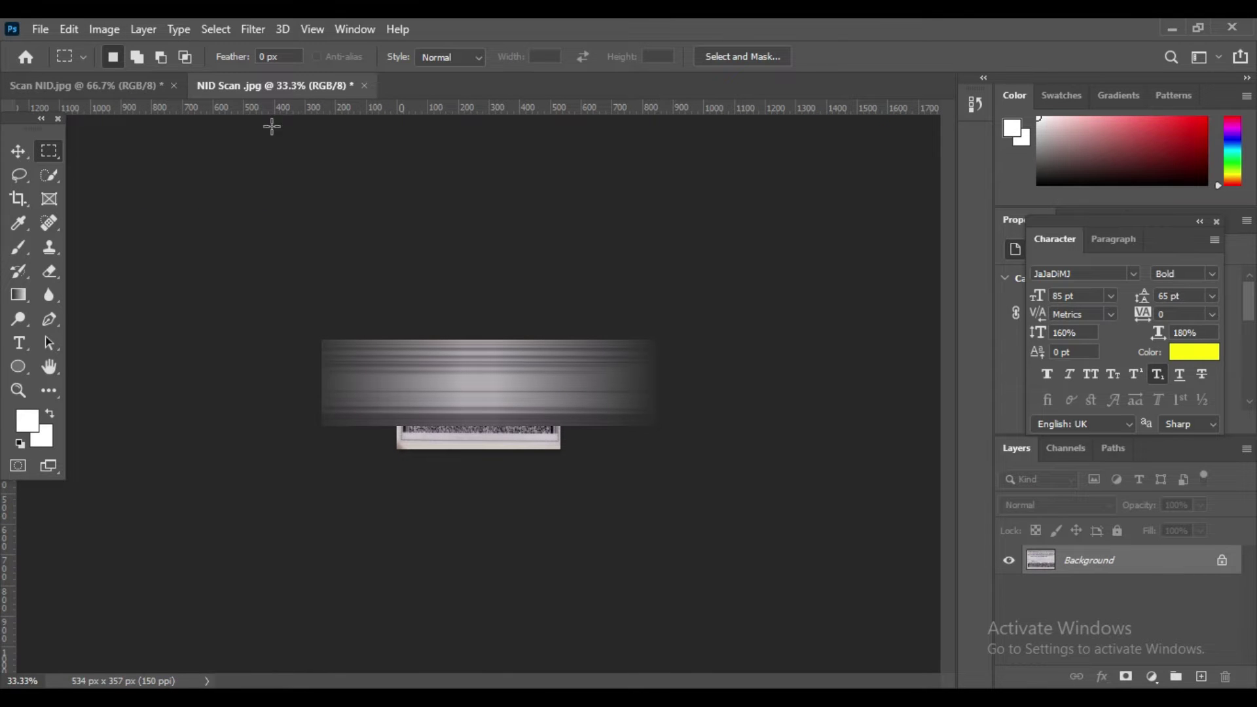
Select the whole front card image and create a new blank A4 print document
click(119, 90)
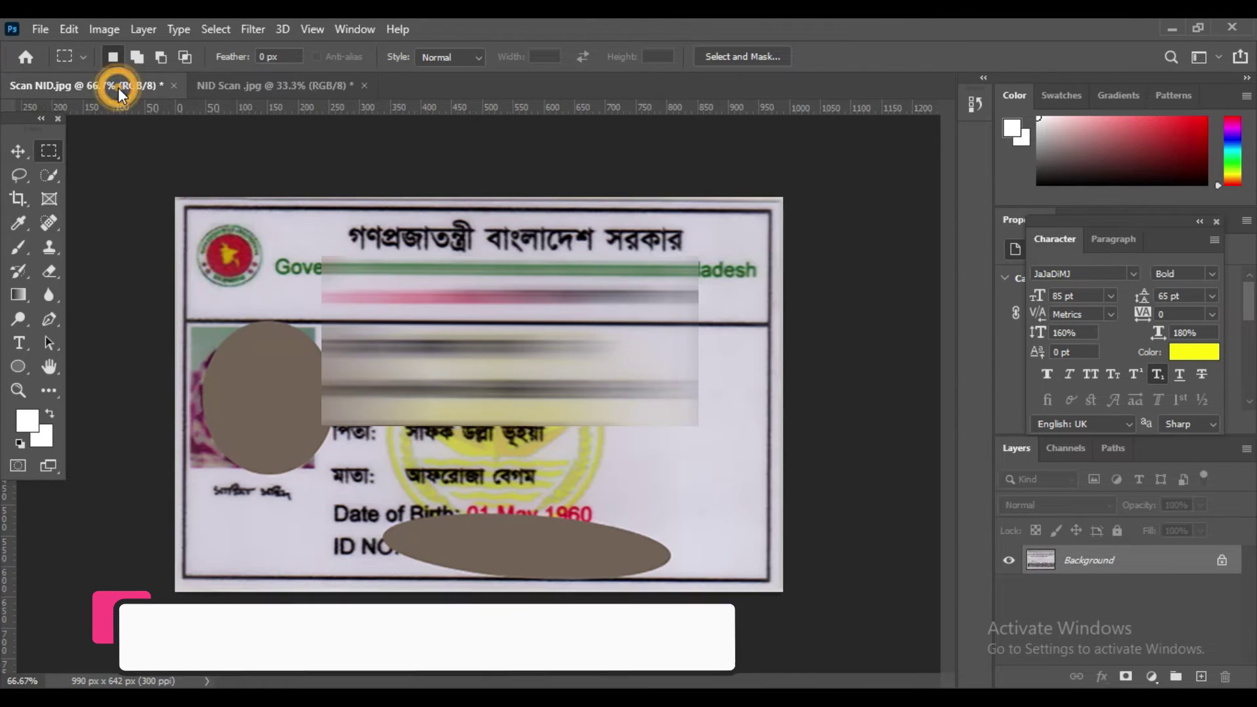
key(ctrl+a)
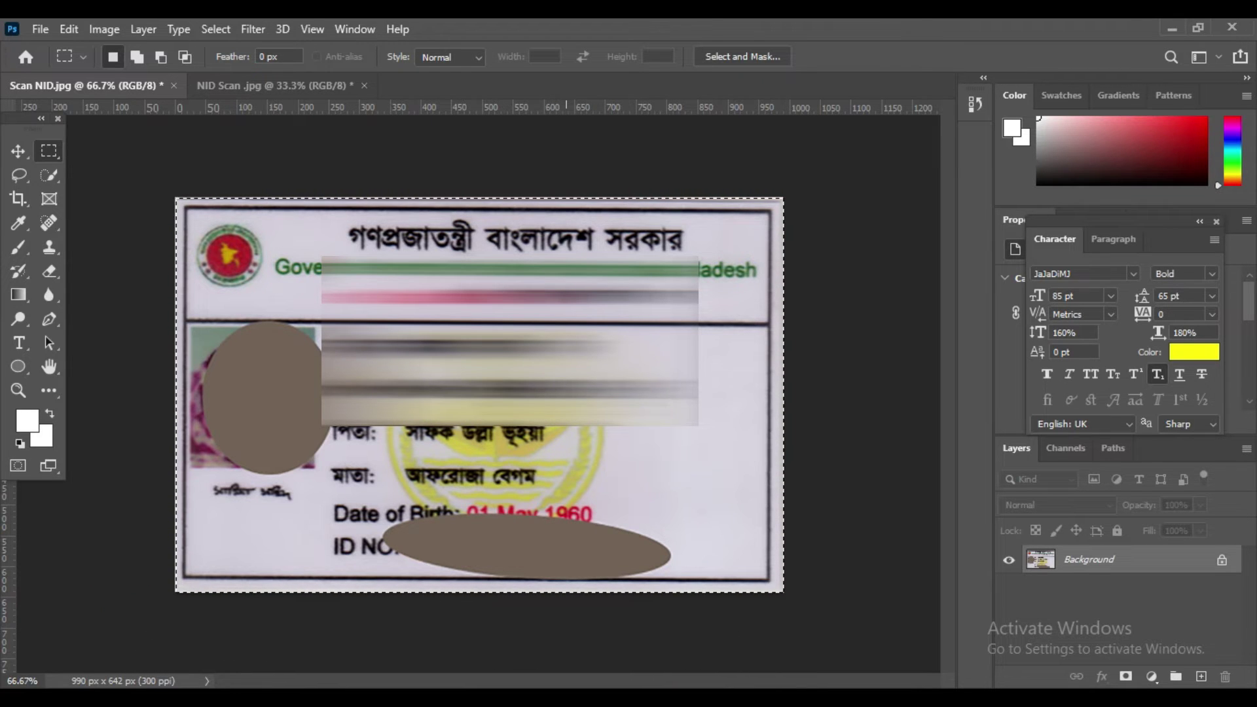
key(ctrl+n)
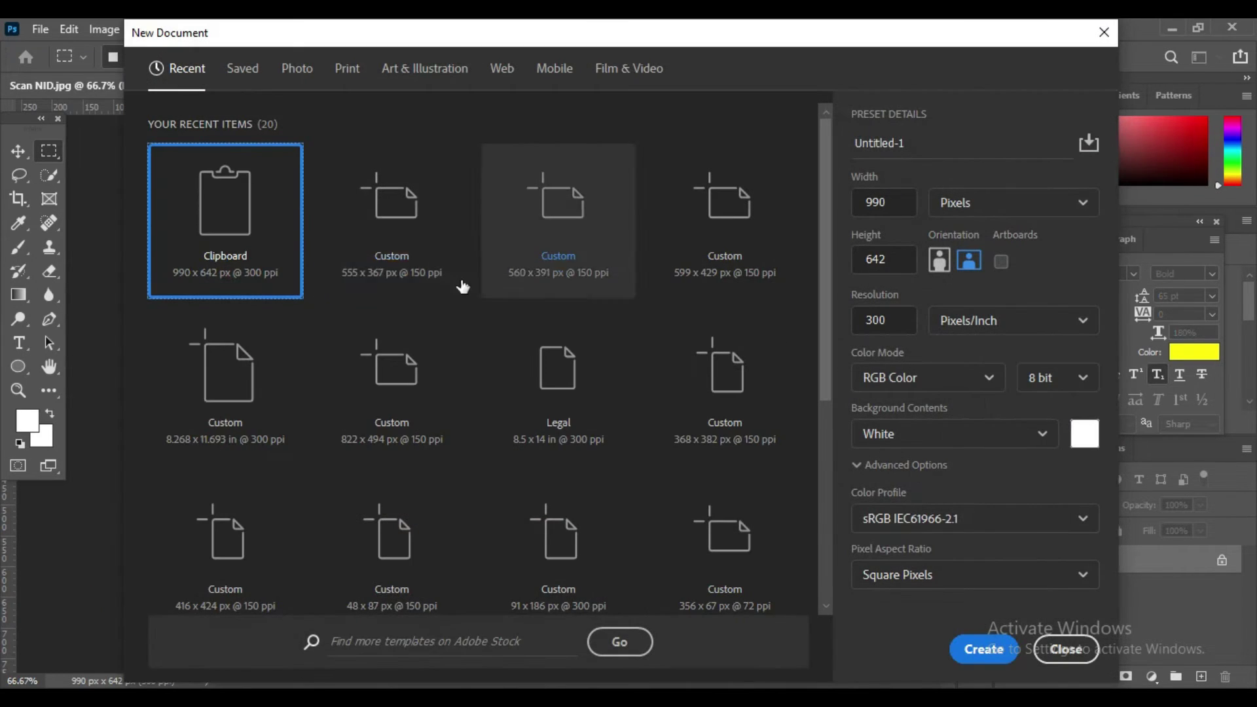
click(347, 69)
click(733, 223)
click(1011, 202)
click(981, 273)
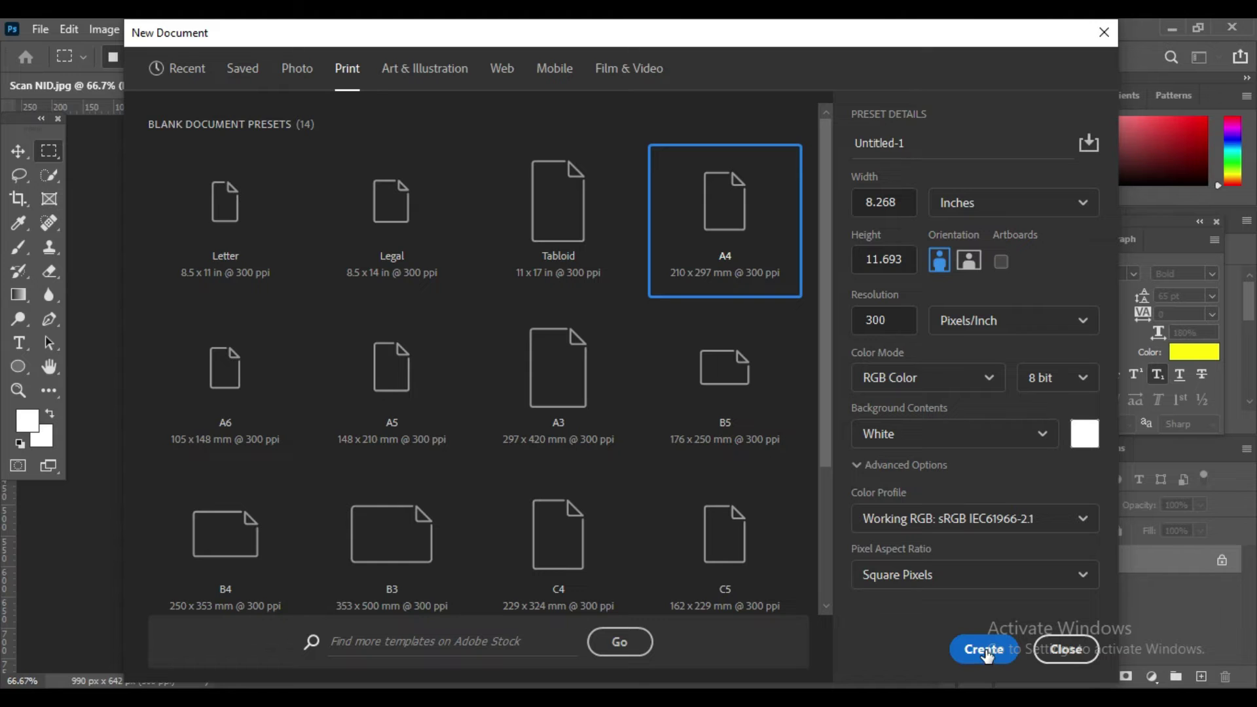
click(984, 650)
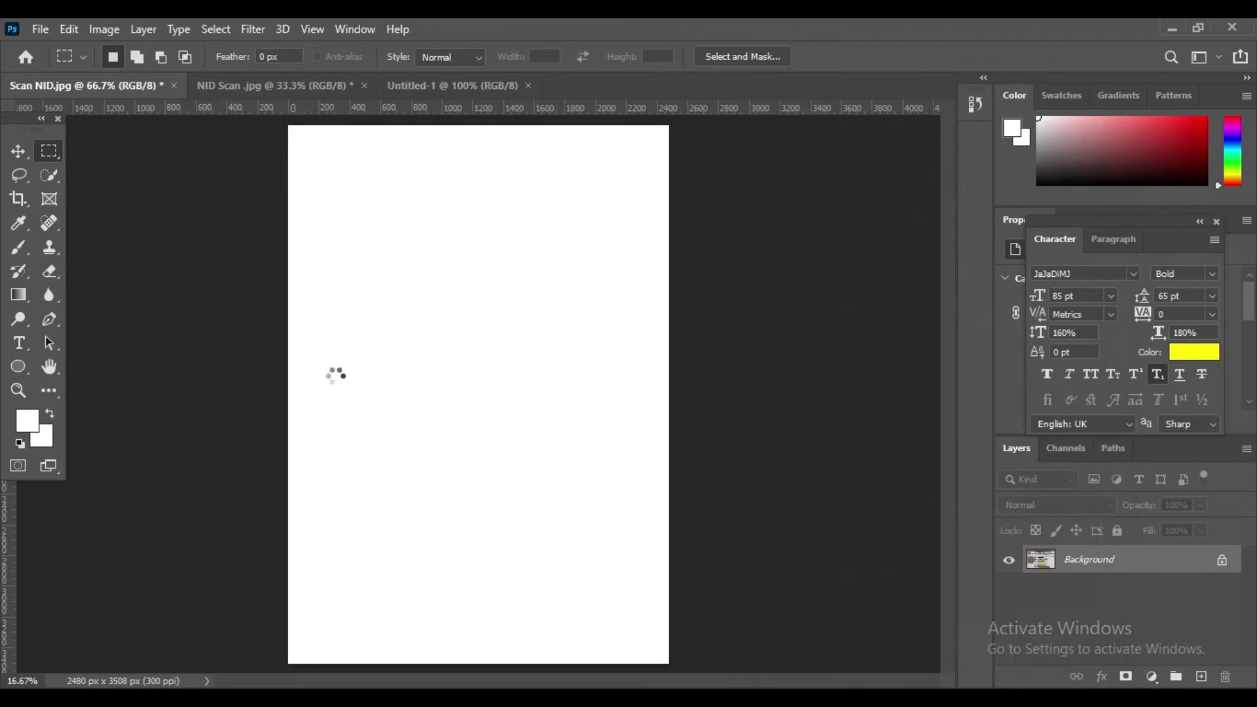
click(60, 82)
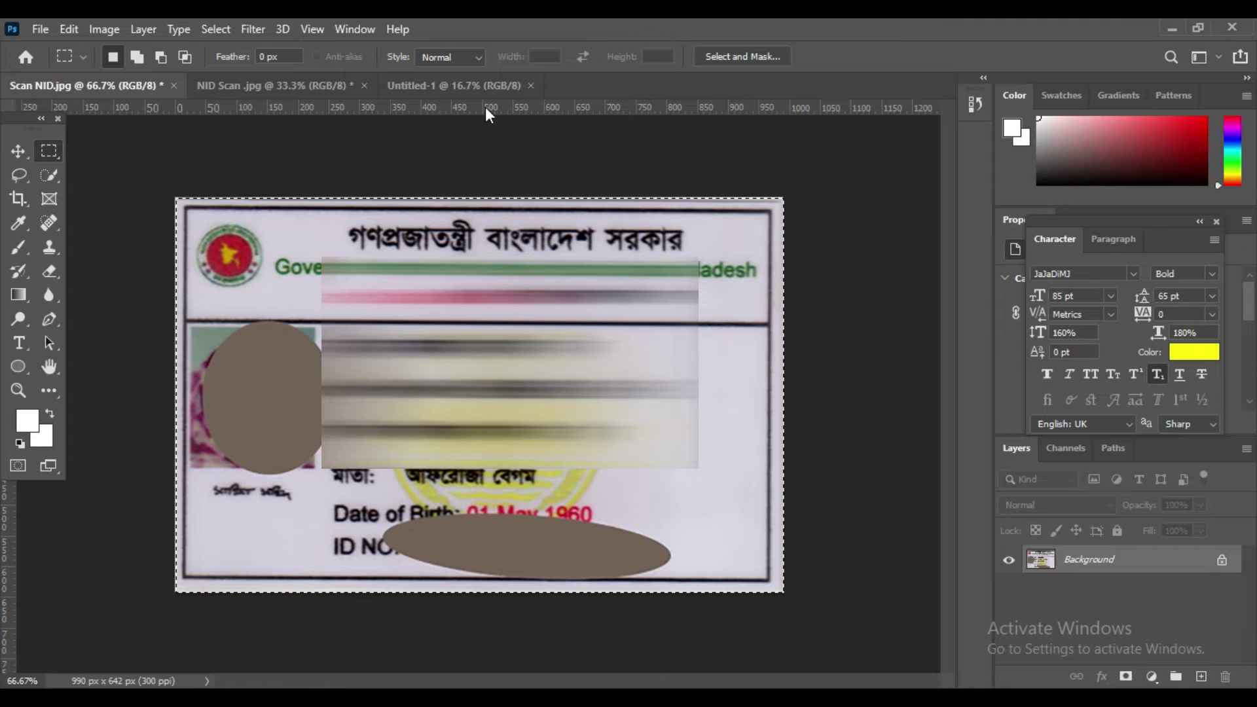
Paste the front card onto the A4 page and move it toward the top
click(419, 84)
key(ctrl+v)
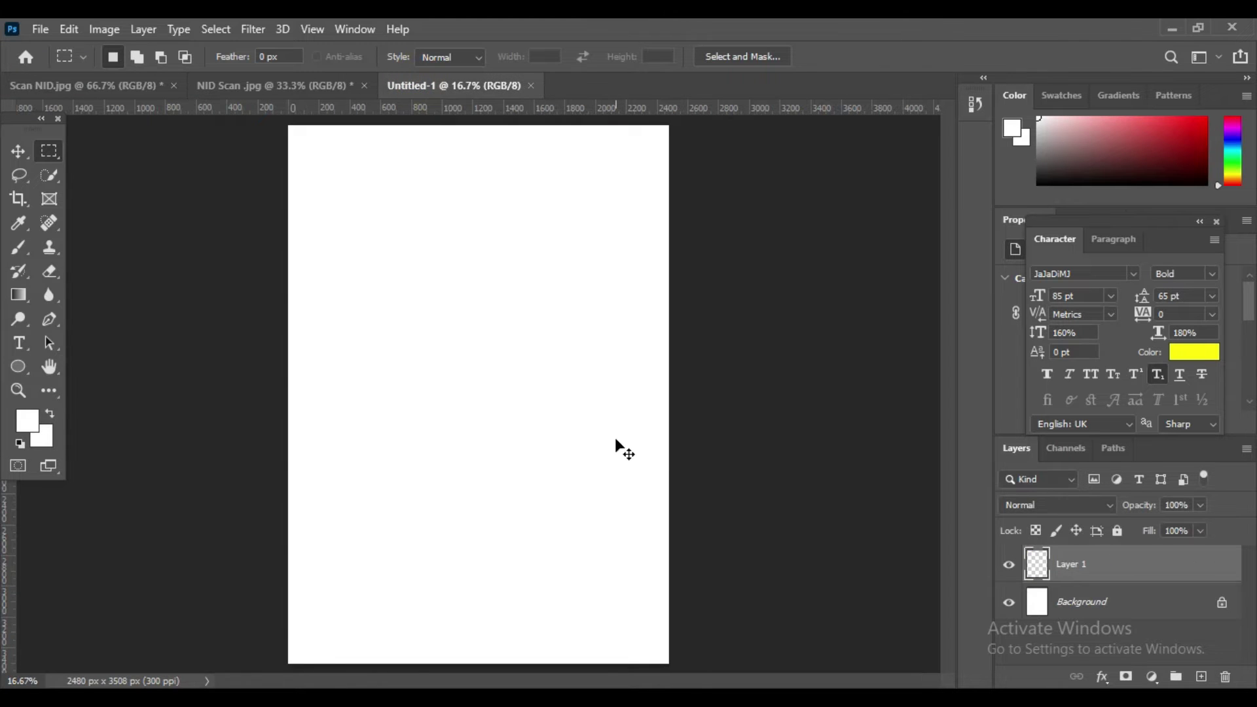
click(19, 152)
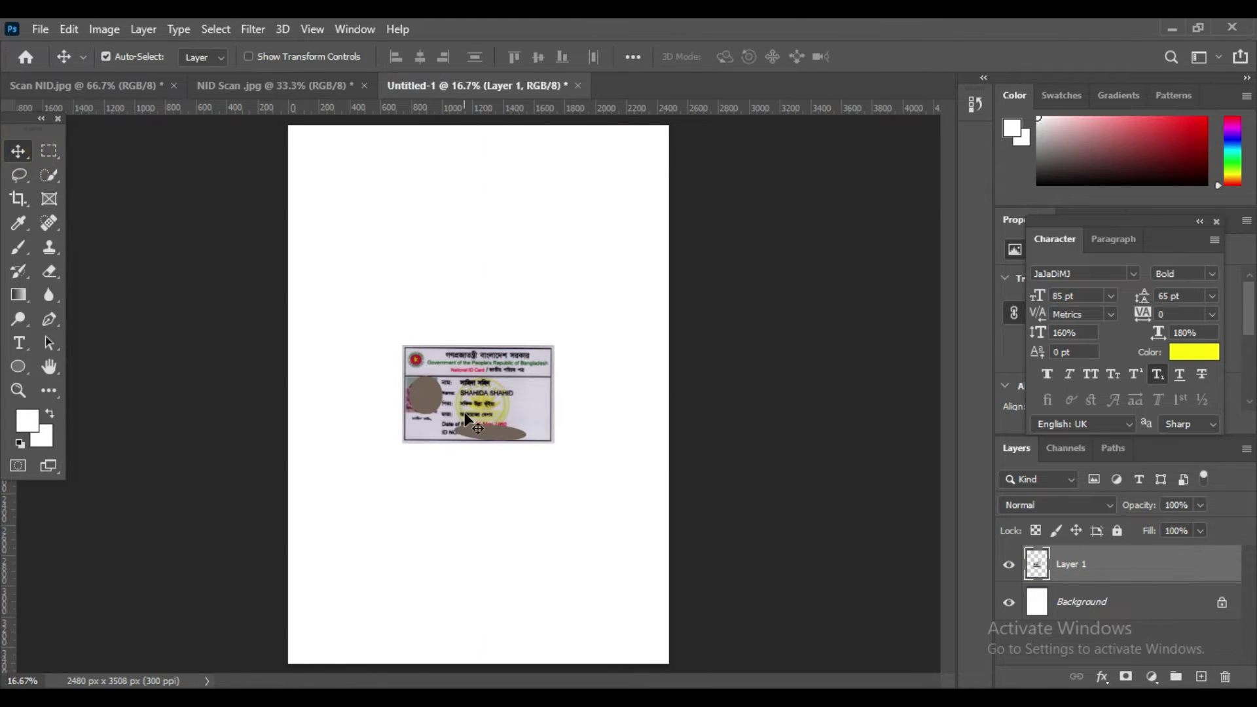
drag(465, 411, 474, 274)
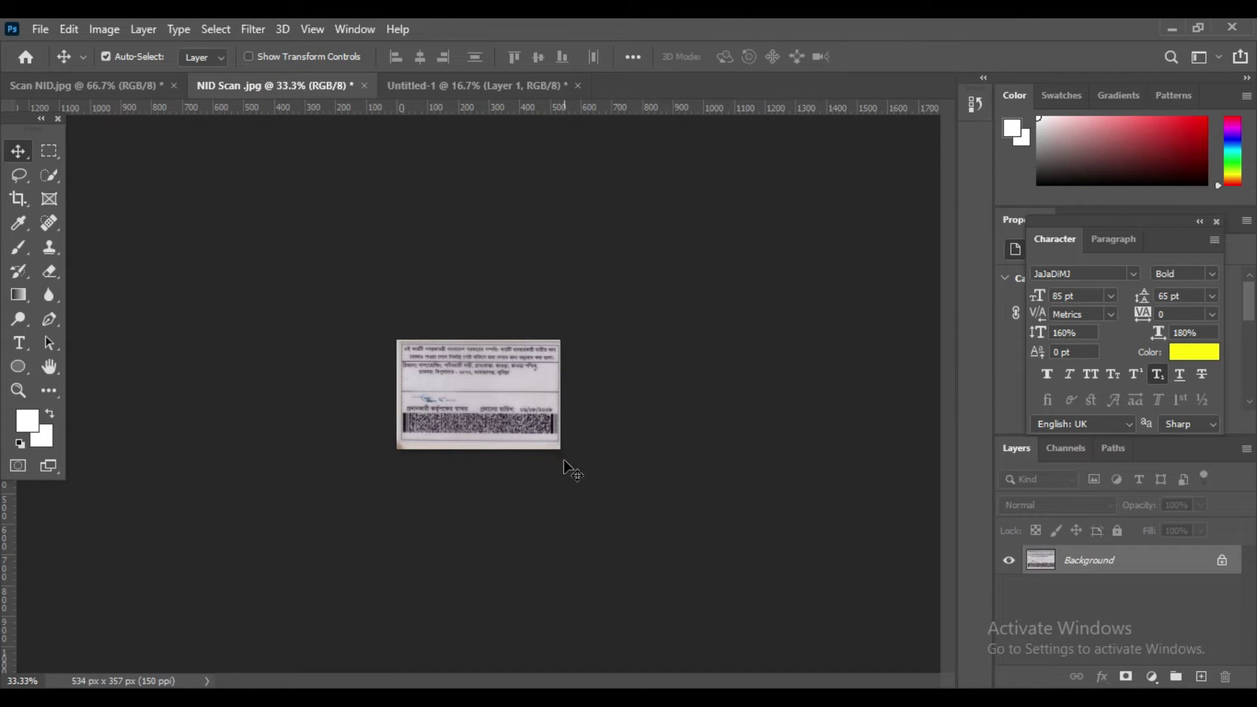
Marquee-select the back card in the NID Scan image and crop to it
click(49, 151)
key(ctrl+a)
drag(395, 338, 583, 440)
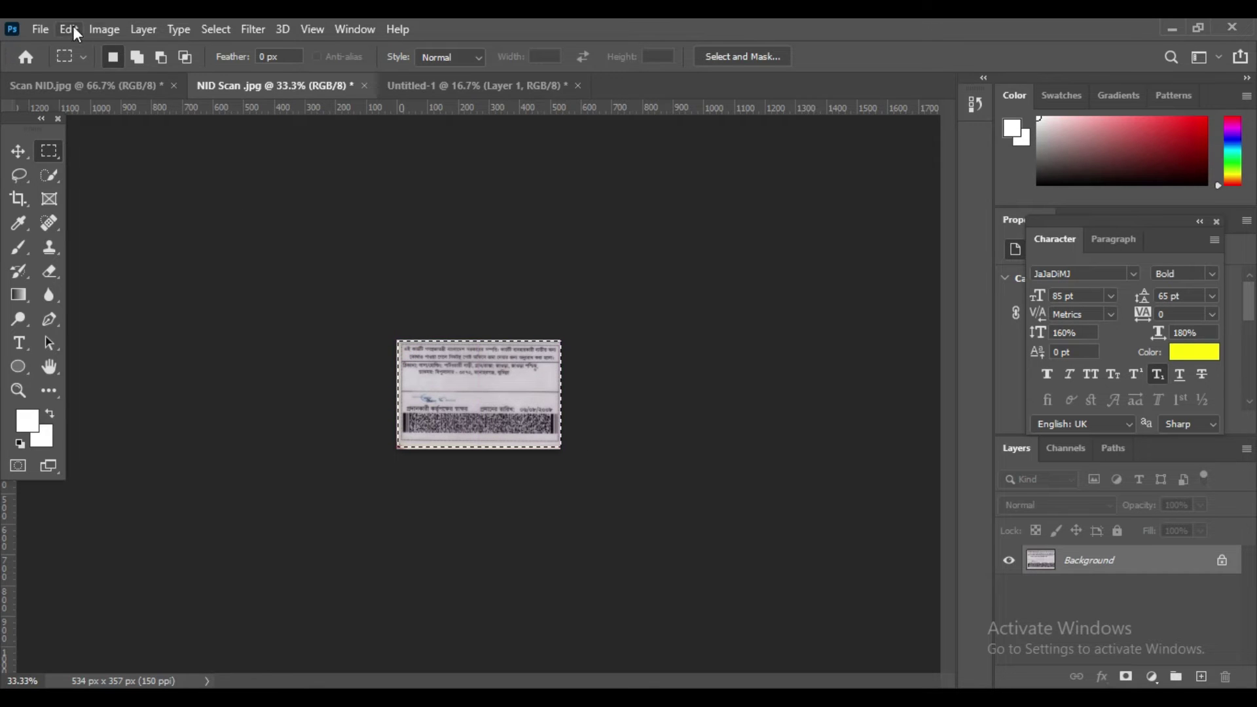
click(104, 29)
click(129, 217)
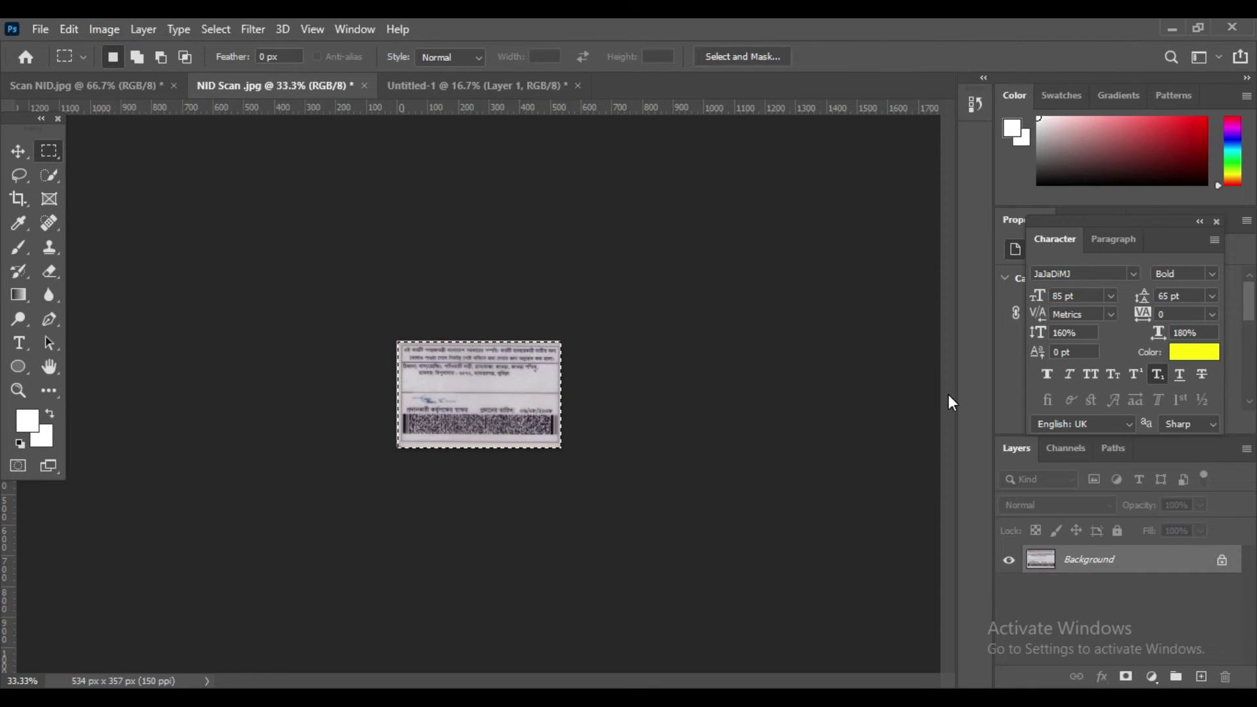
Paste the back card onto the A4 page and centre it below the front card
click(430, 84)
key(ctrl+v)
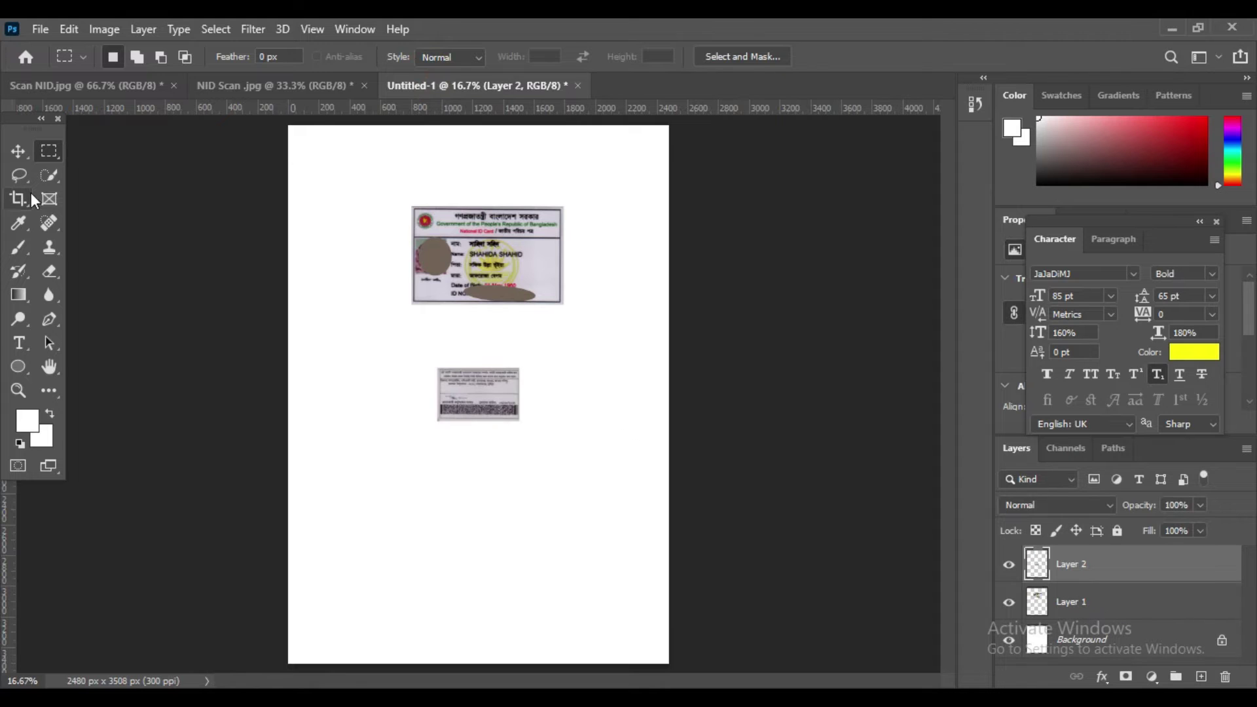
click(17, 150)
mouse_move(445, 419)
mouse_down()
mouse_move(491, 394)
mouse_move(506, 404)
mouse_up()
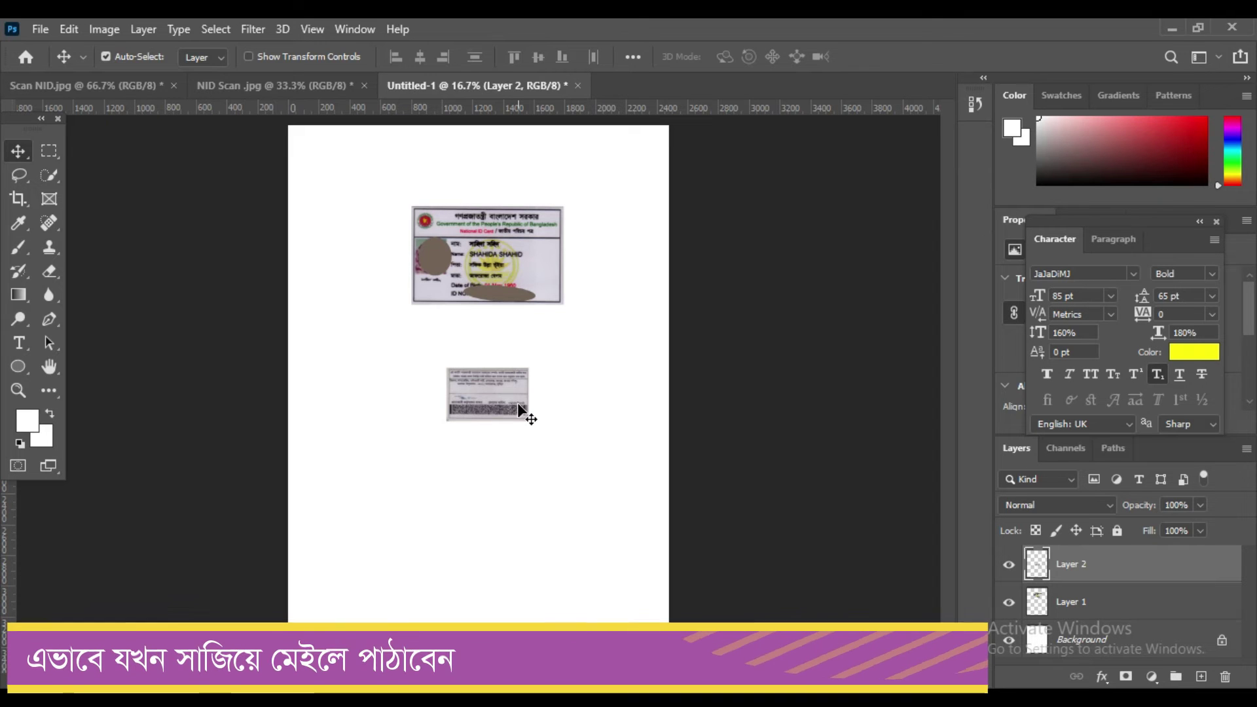
drag(476, 387, 501, 396)
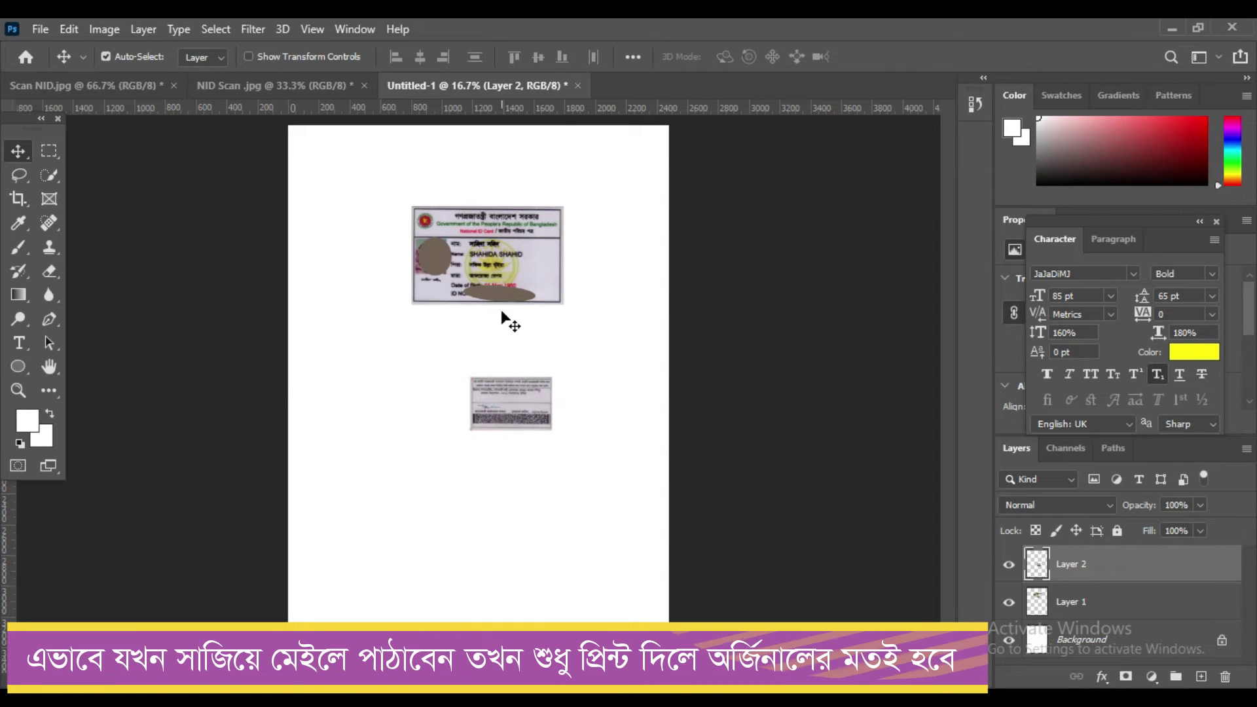
mouse_move(525, 405)
mouse_down()
mouse_move(510, 385)
mouse_move(501, 391)
mouse_up()
click(125, 89)
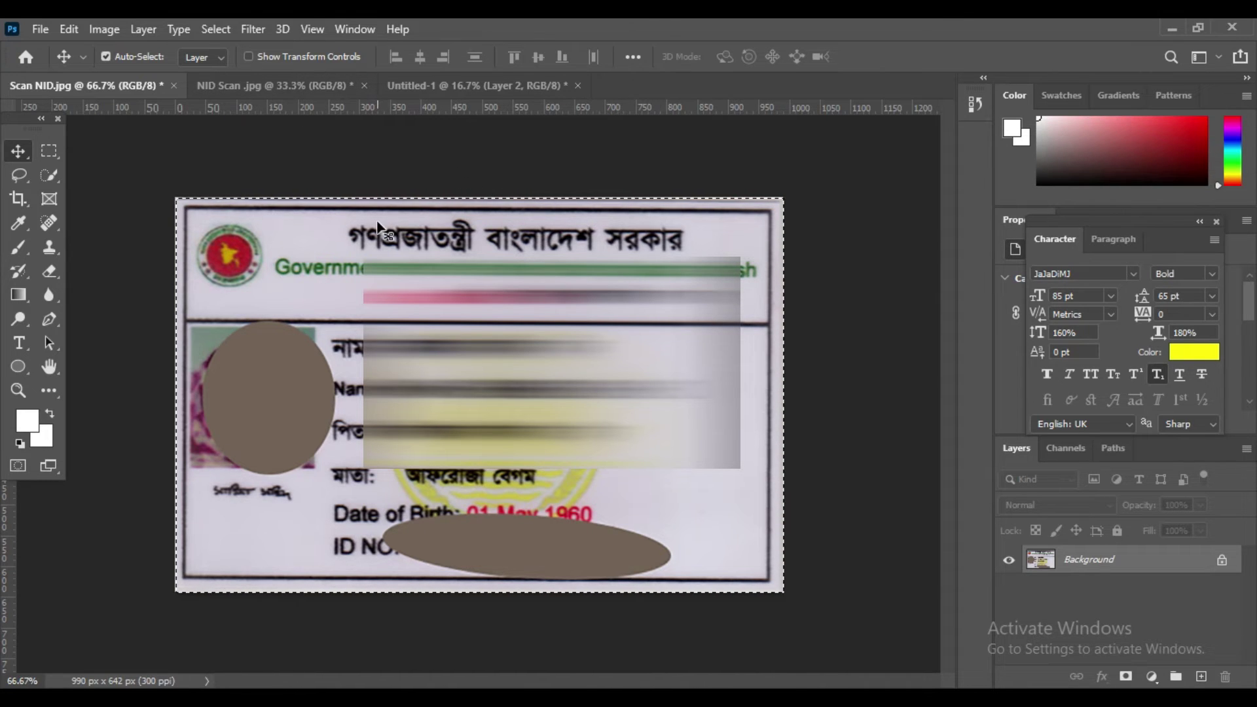
Set the back card scan's Image Size resolution to 300 ppi
click(258, 87)
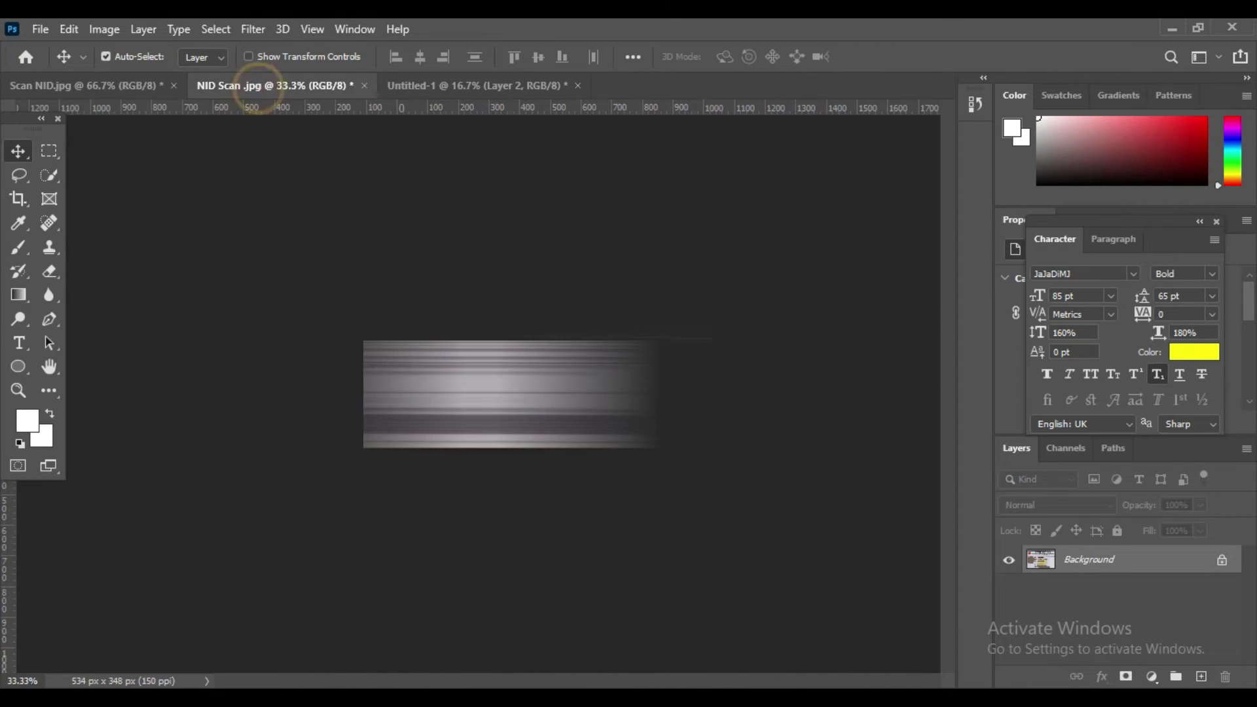
click(104, 28)
click(152, 162)
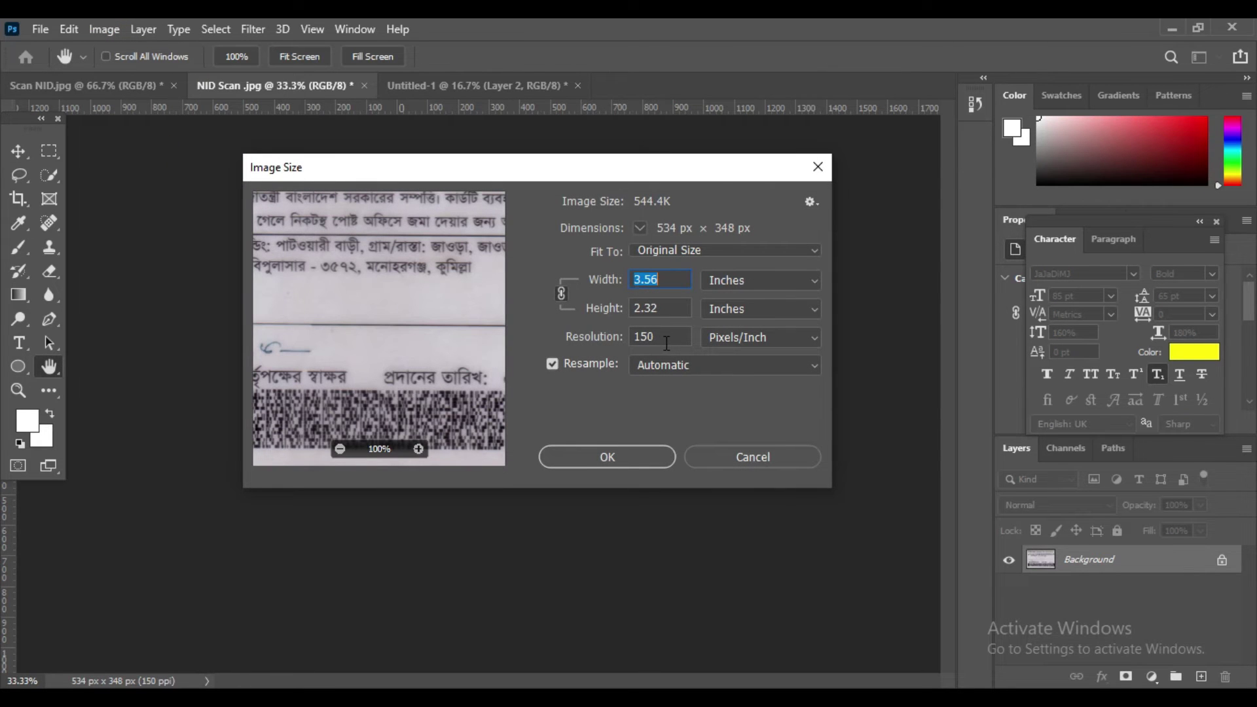
double_click(661, 335)
text(300)
key(Return)
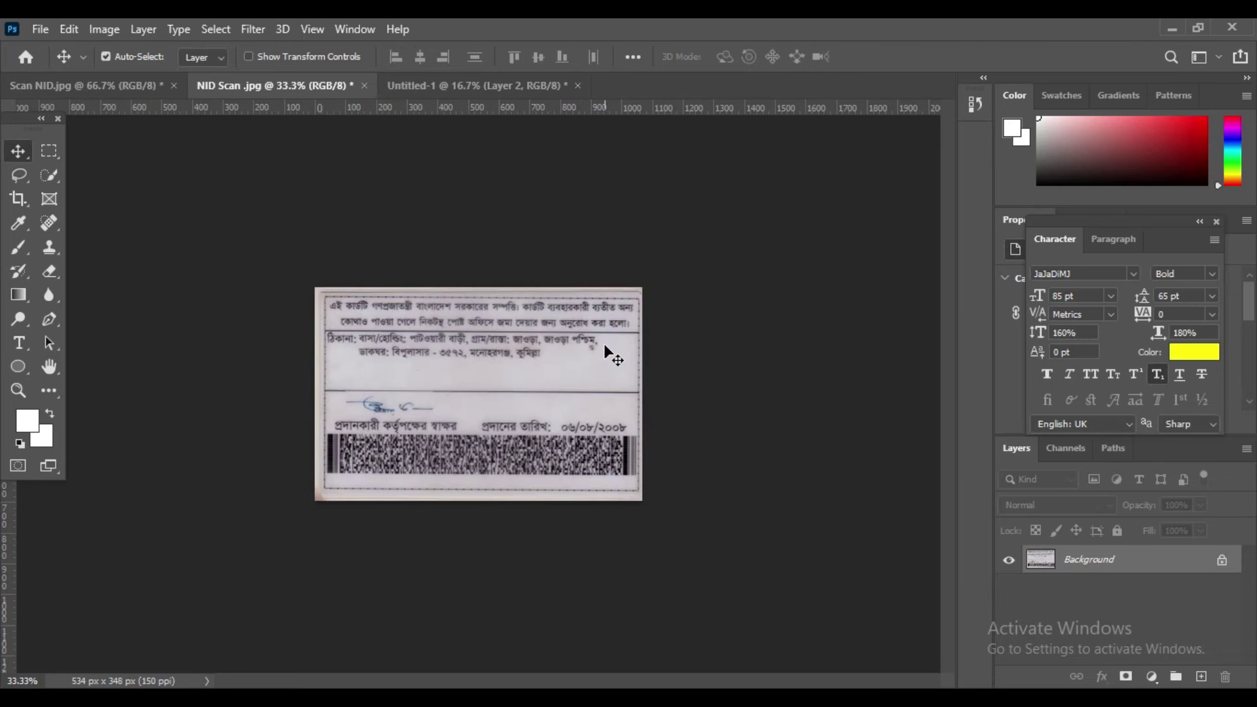
Drag the enlarged back card onto the A4 page, commit it, and nudge it under the front
drag(604, 344, 517, 373)
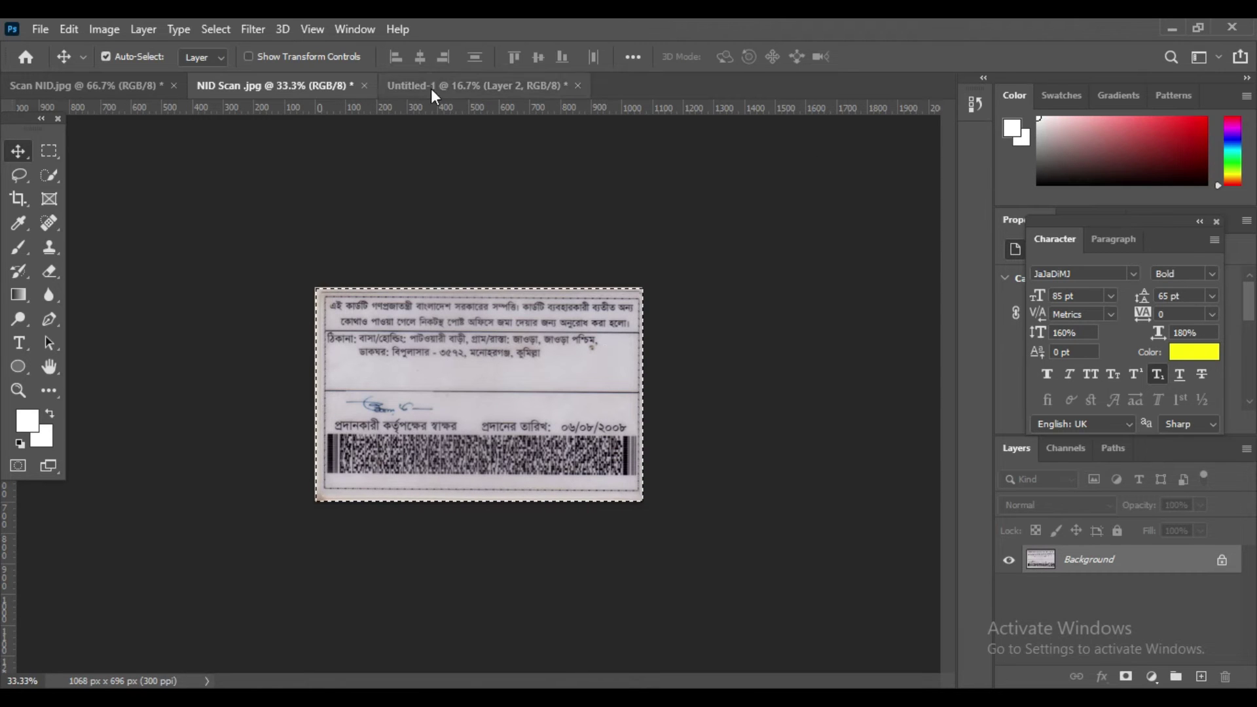
click(1120, 566)
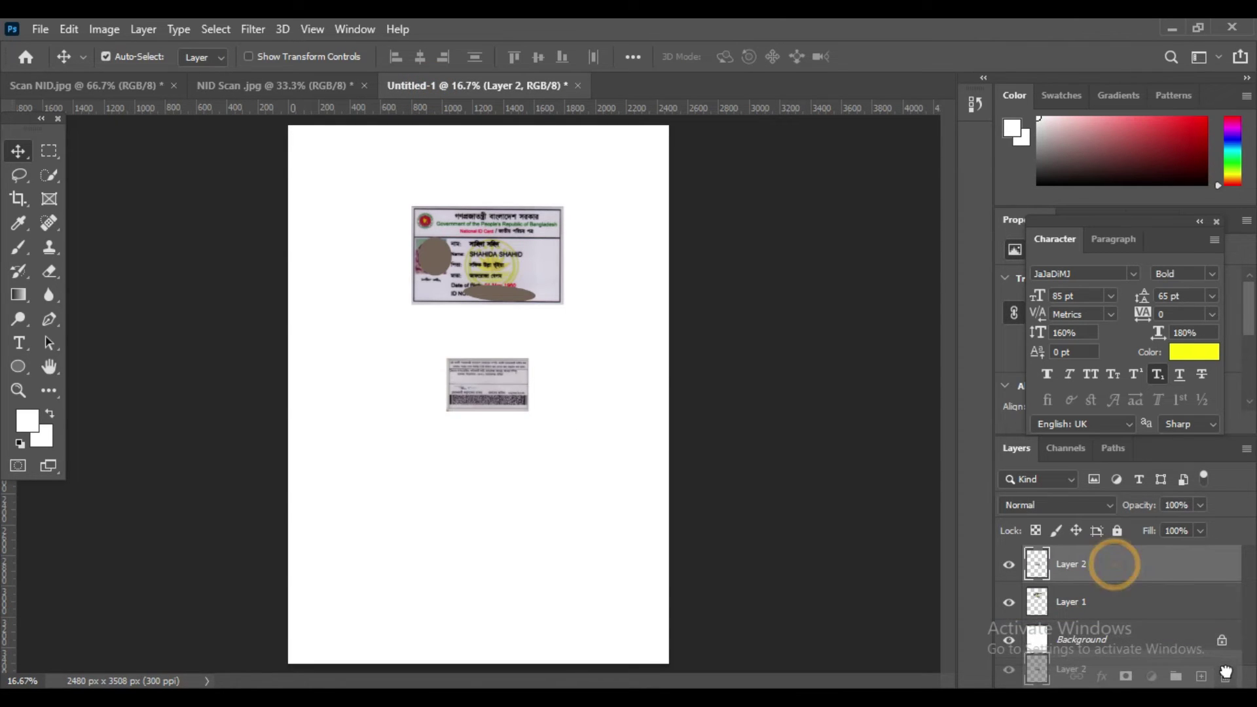
key(ctrl)
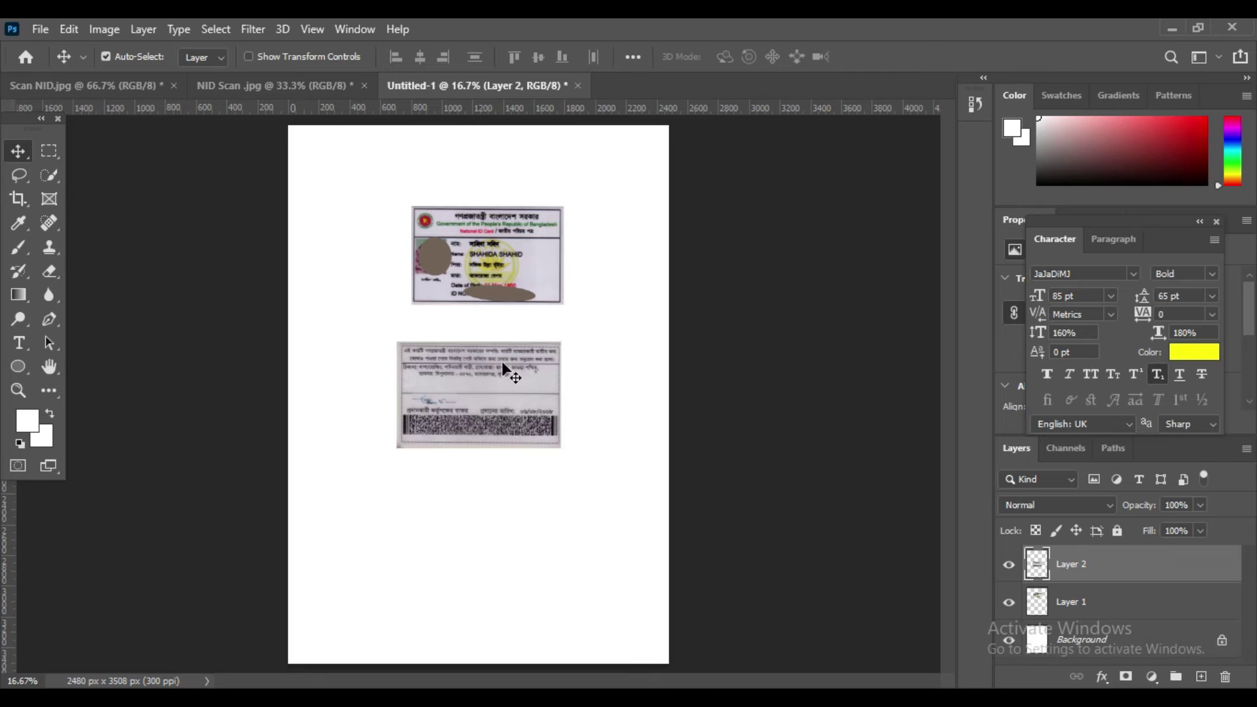
drag(438, 376, 447, 376)
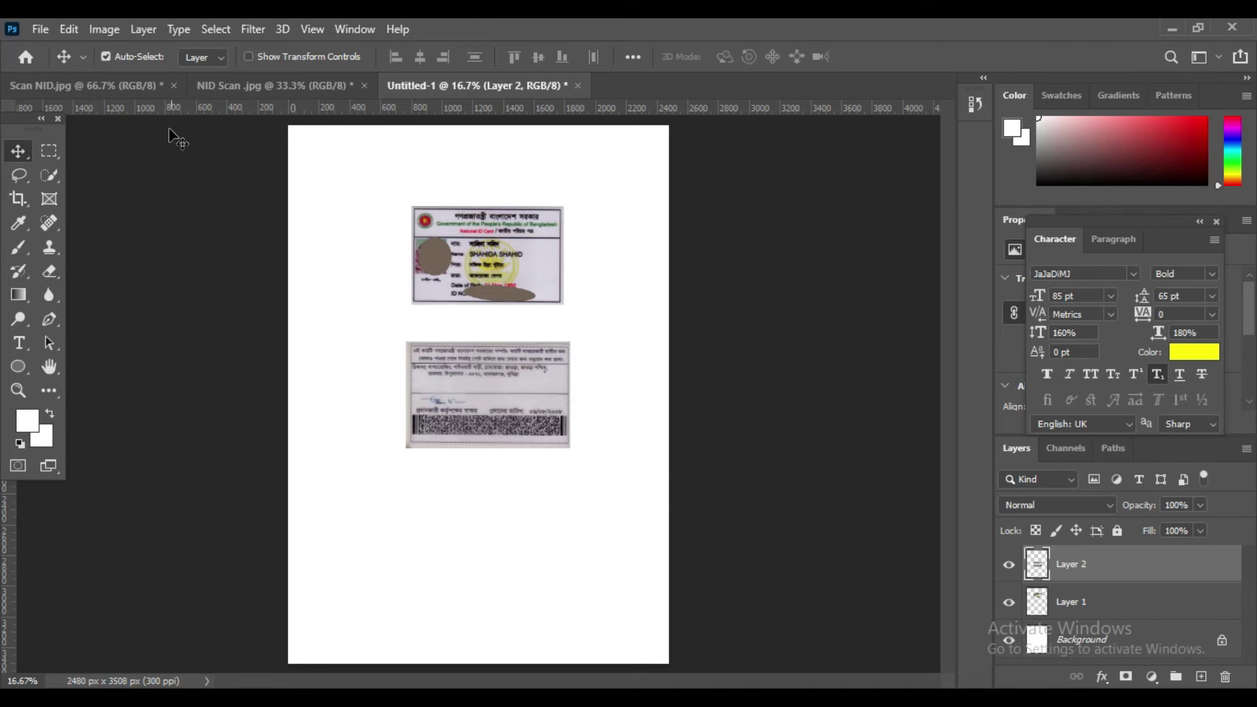
Clear the selection on Scan NID.jpg, then fit the whole Untitled-1 A4 page in view
click(98, 84)
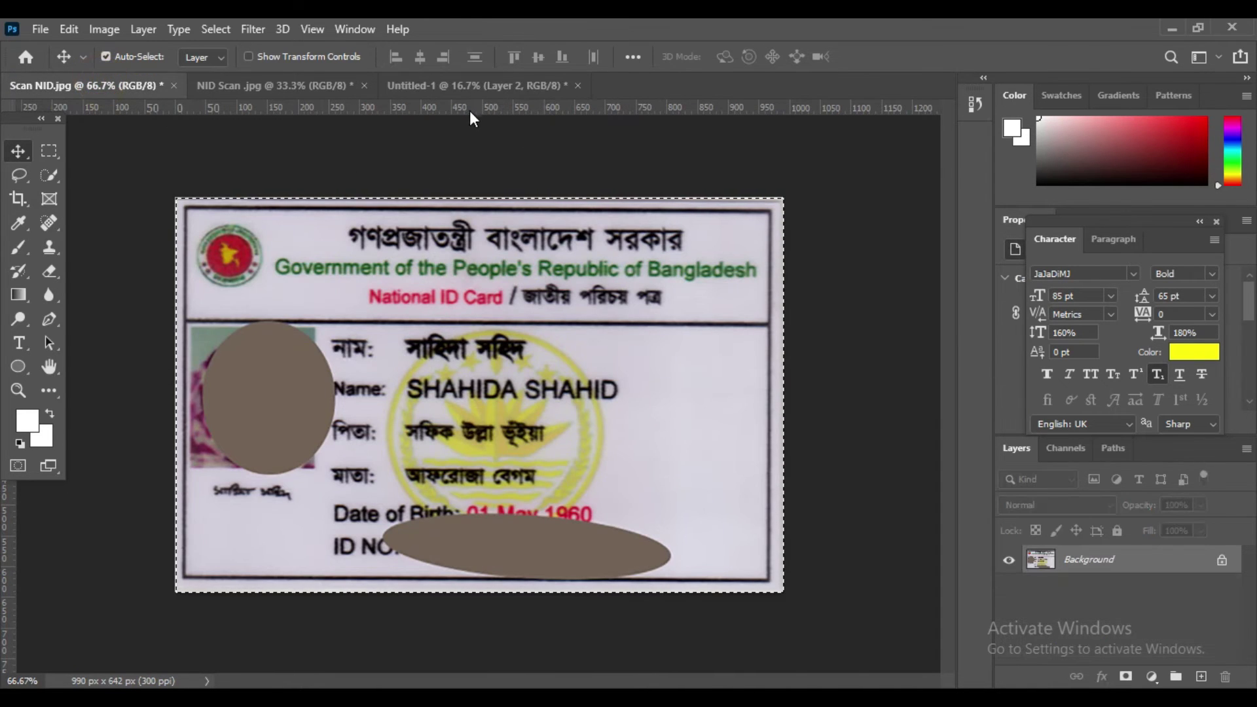
key(ctrl)
key(ctrl+d)
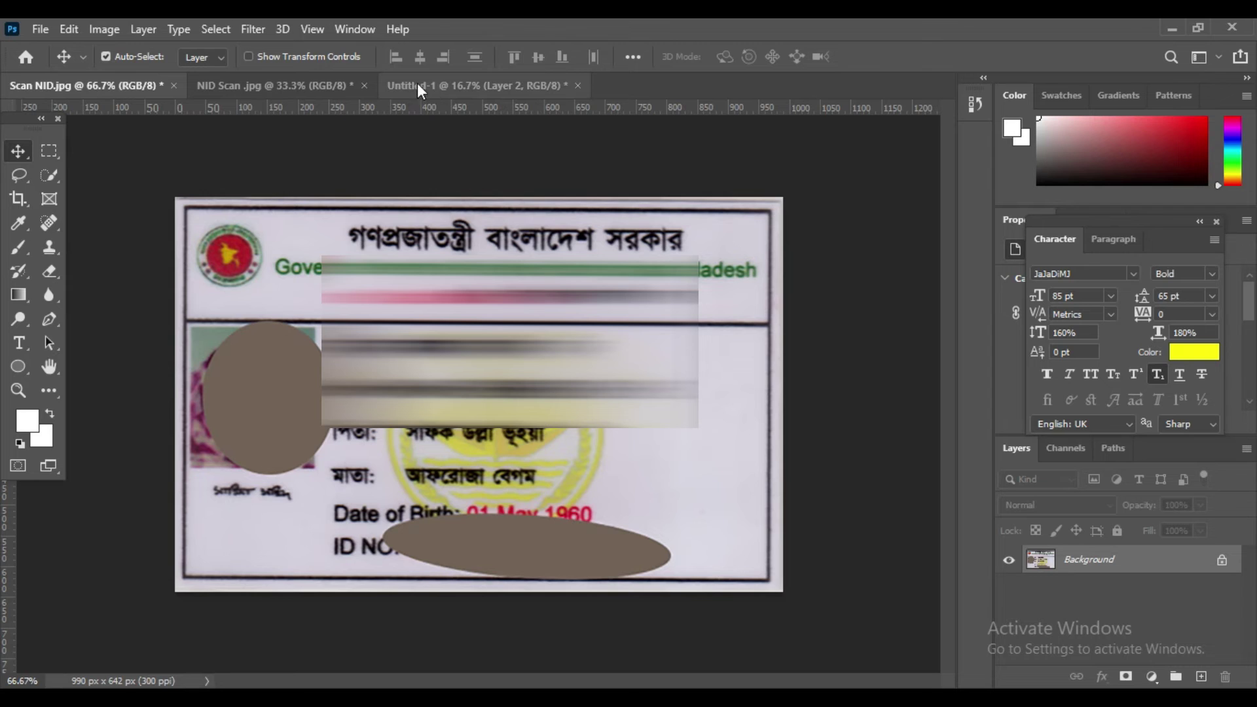
click(343, 84)
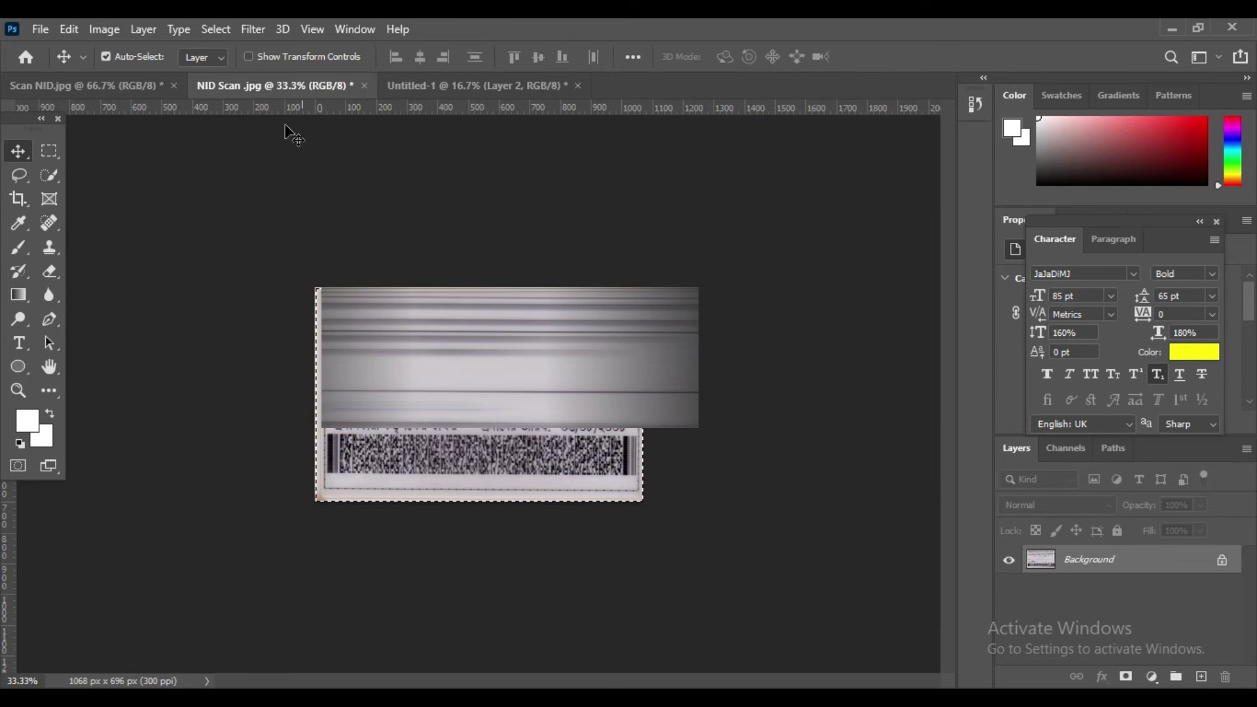
click(124, 84)
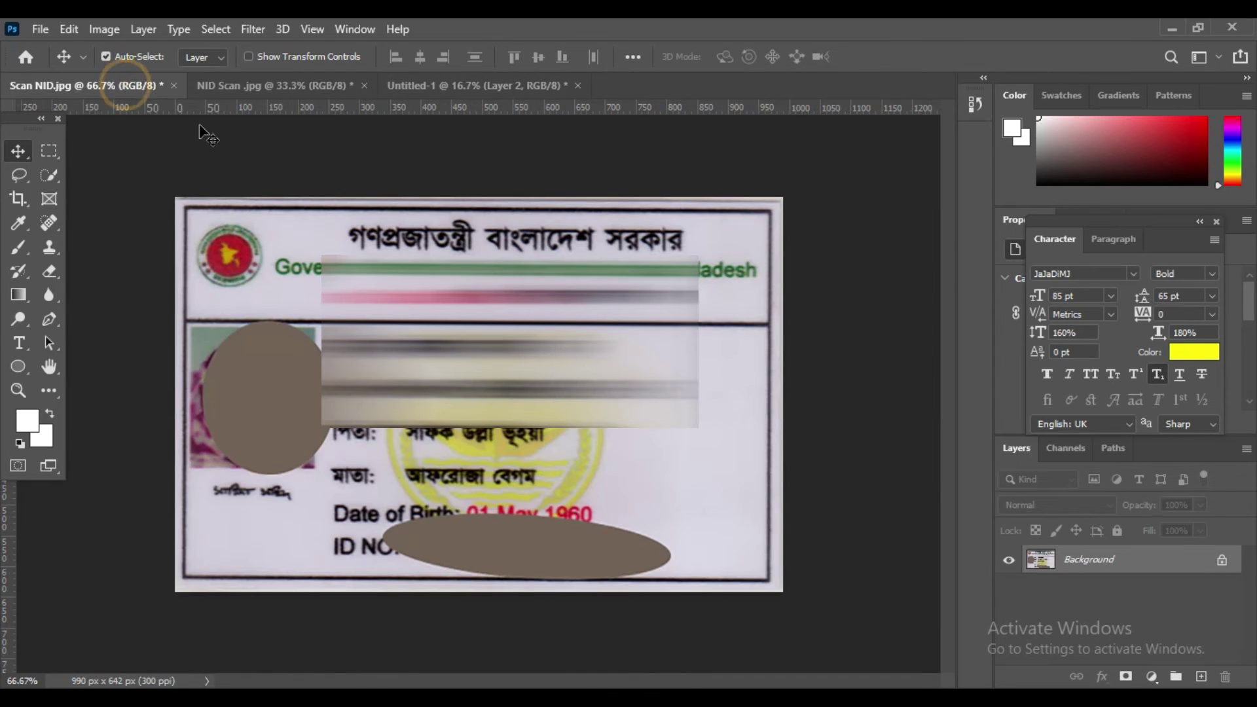
click(424, 81)
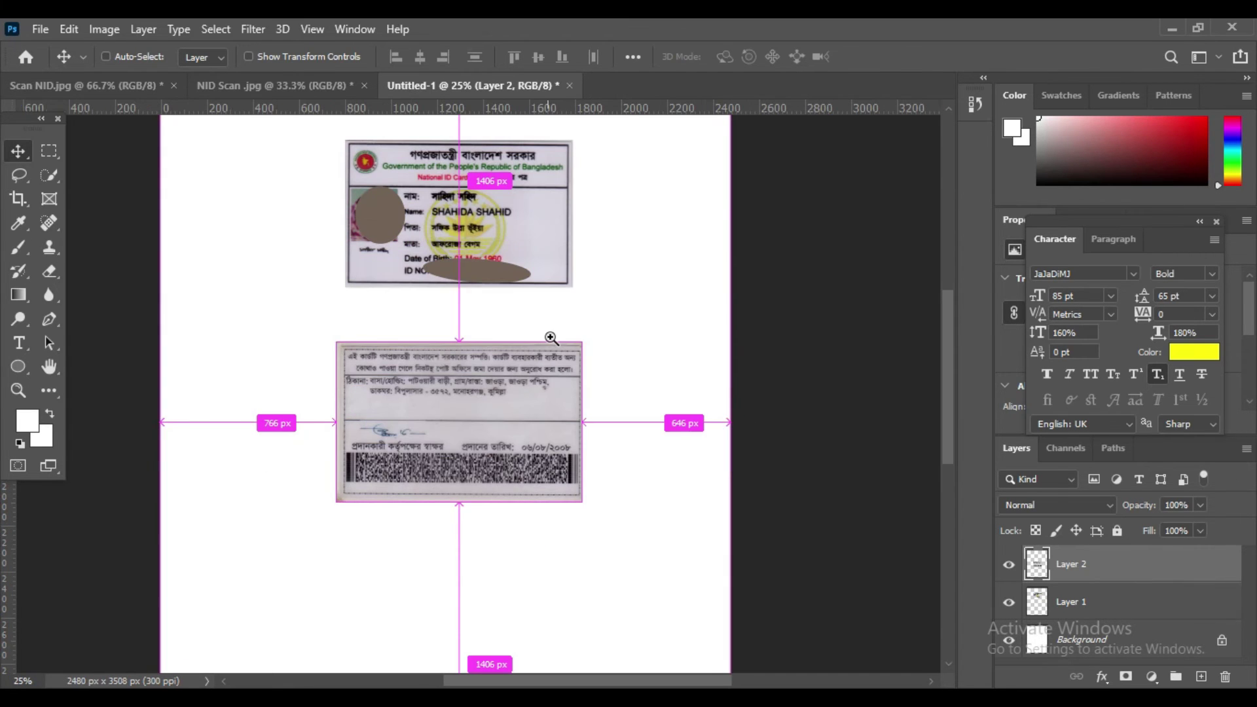
key(ctrl+0)
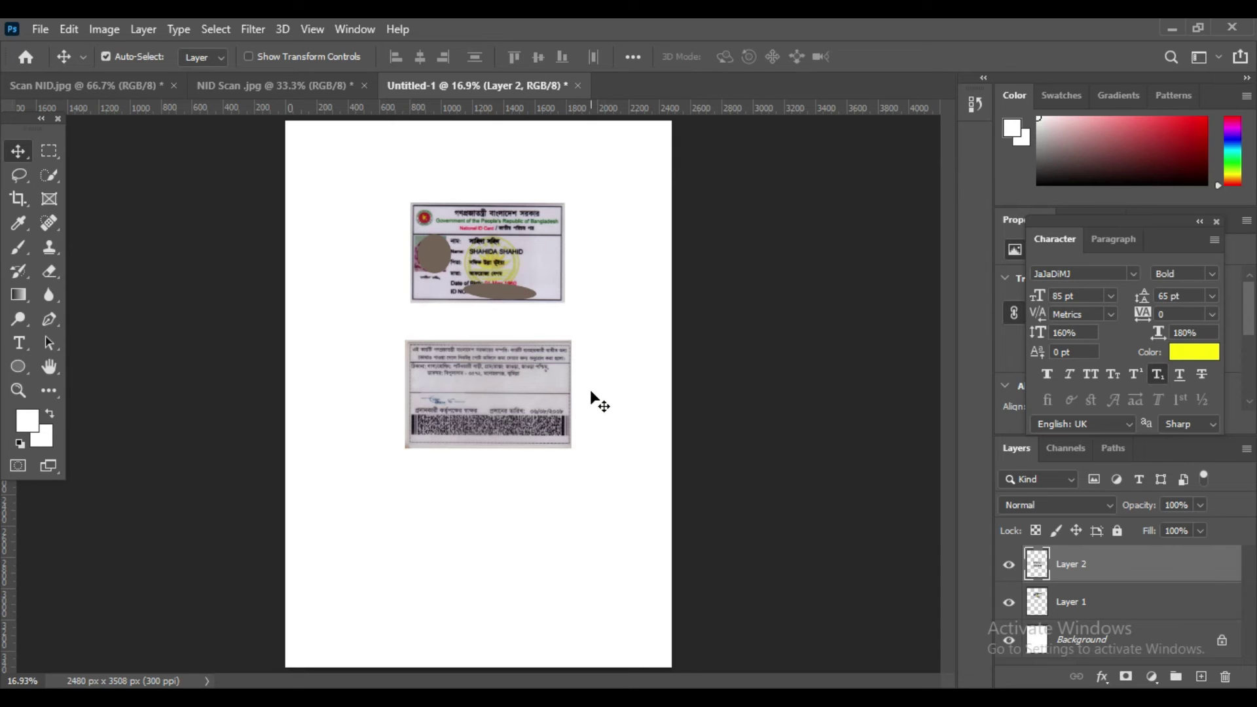
Marquee-select the card in the NID Scan back image and crop tightly to it
click(226, 91)
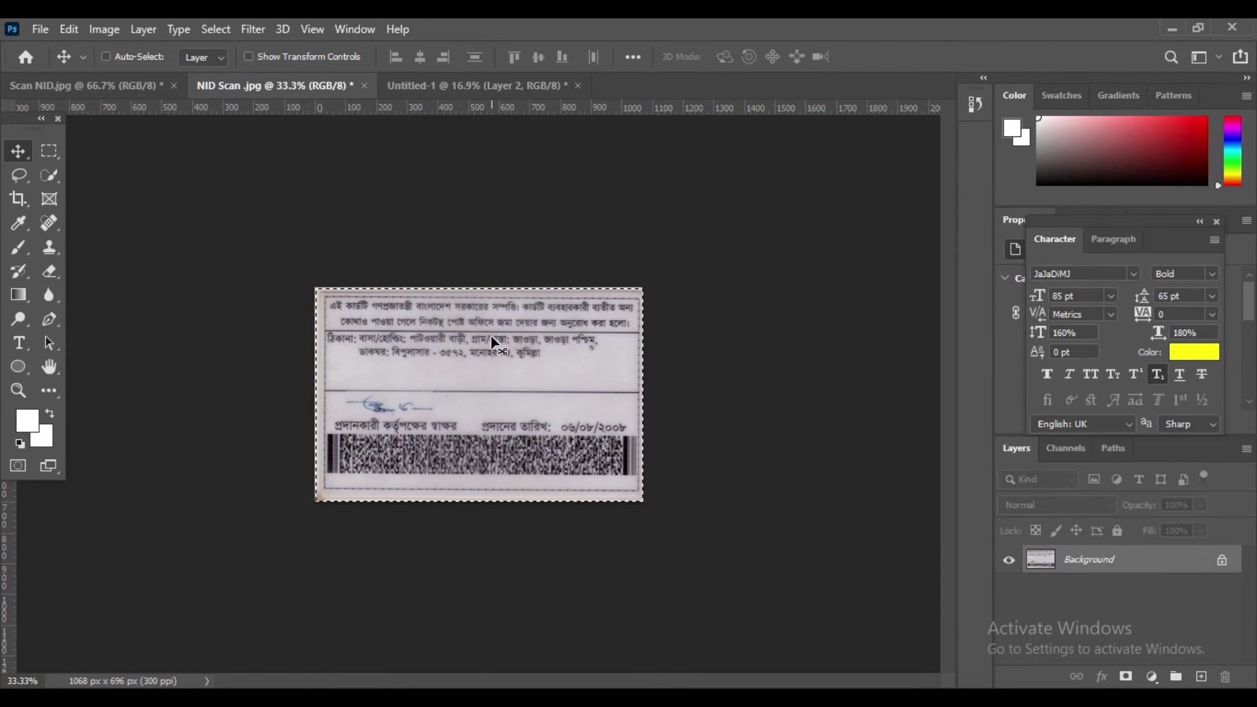
key(ctrl+d)
key(m)
drag(320, 292, 639, 495)
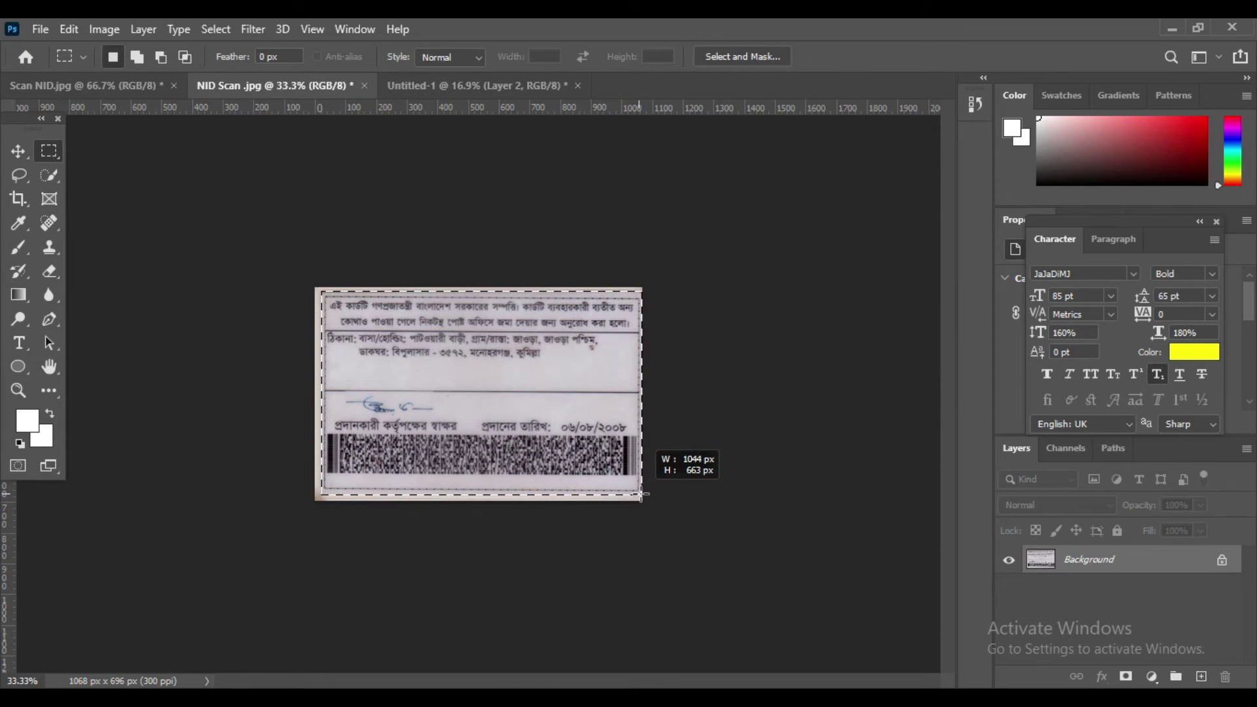
drag(640, 495, 642, 493)
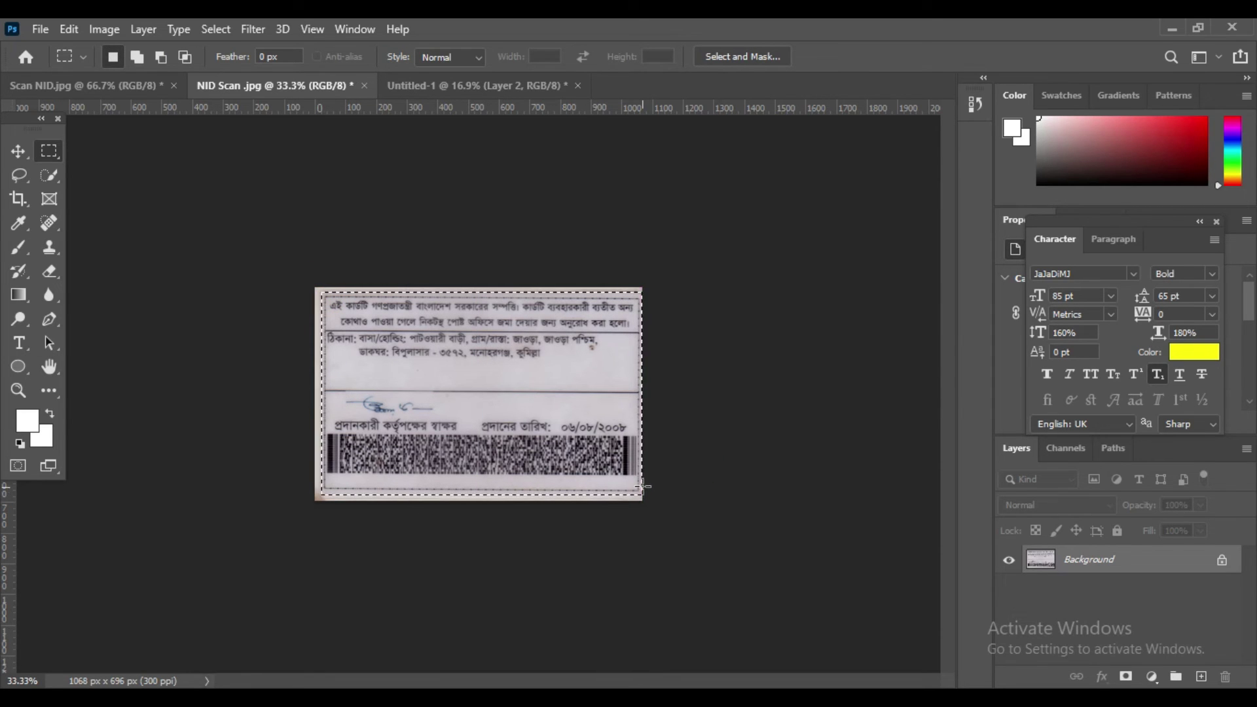
click(105, 29)
click(131, 221)
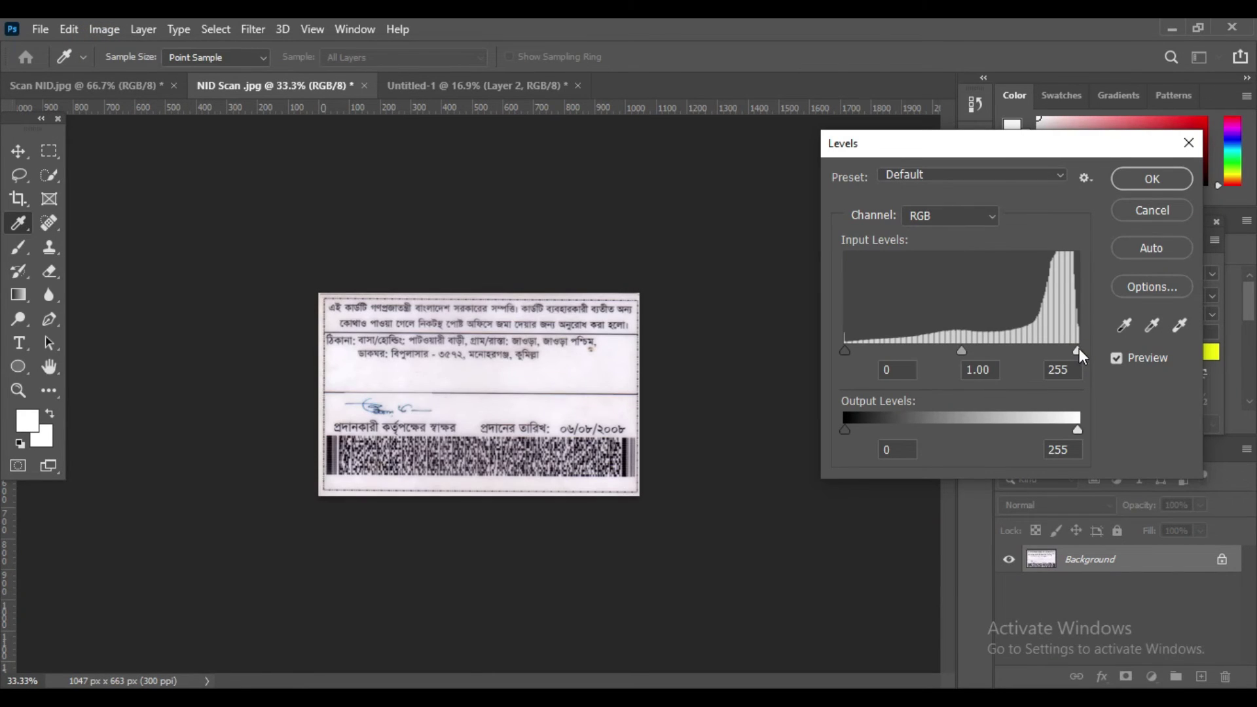
Brighten the back scan with Levels, moving the white point to 238
drag(1078, 350, 1062, 351)
click(1169, 175)
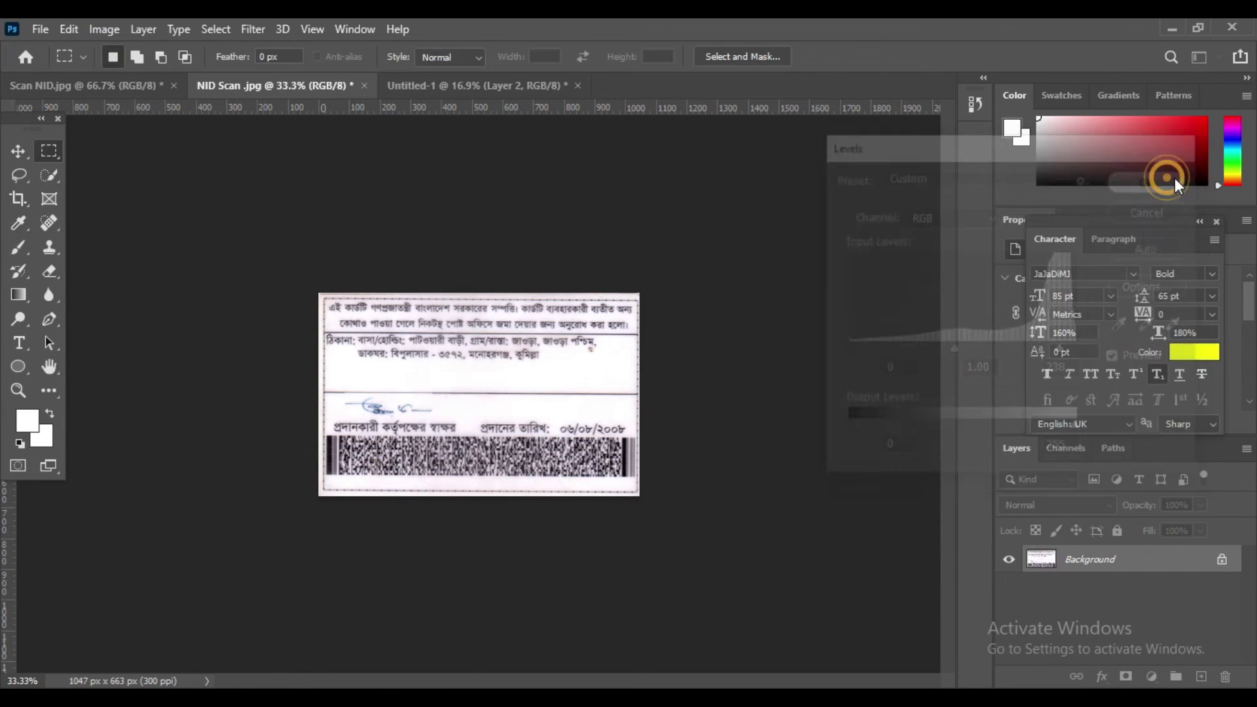
click(453, 85)
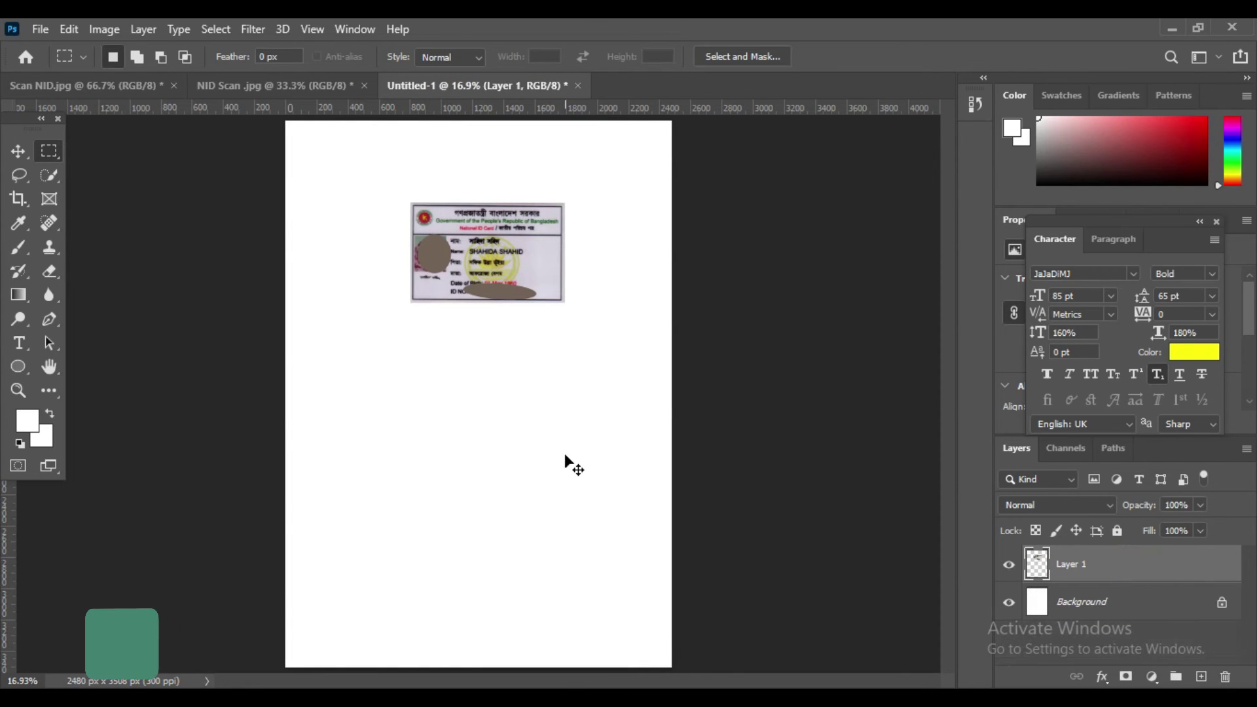
Align the front and back card layers on their horizontal centres, then select all three layers
key(v)
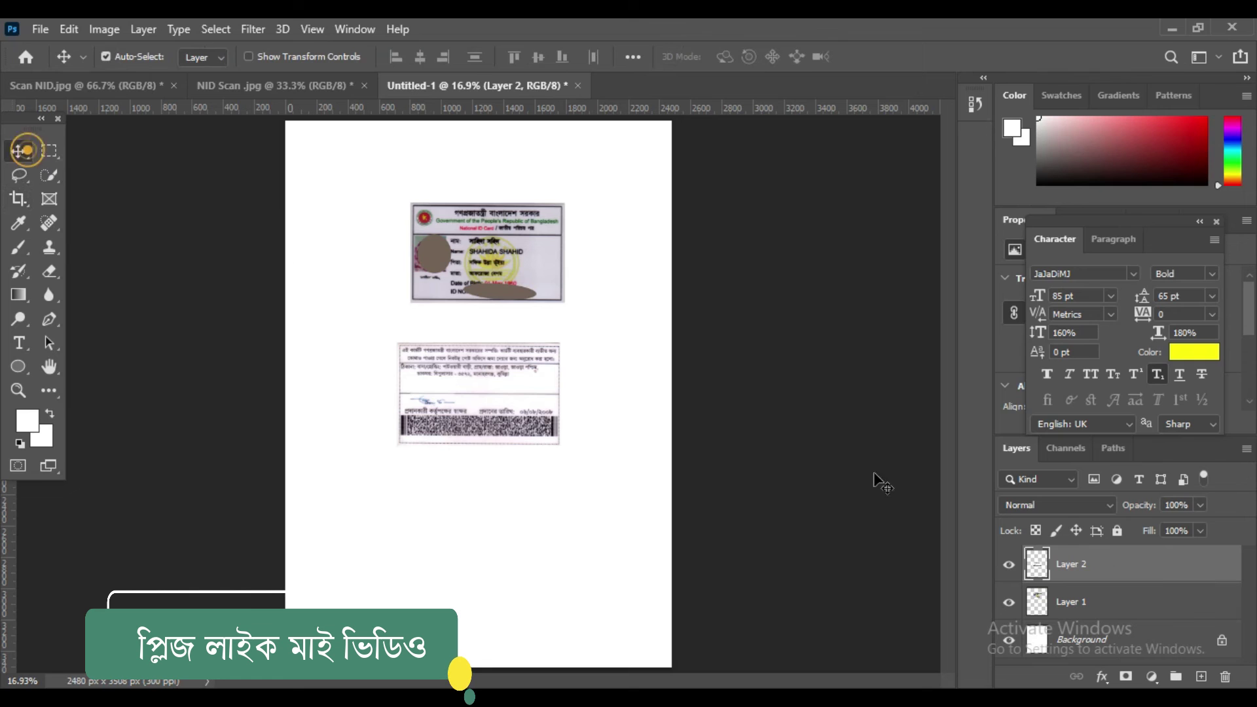
shift+click(1111, 604)
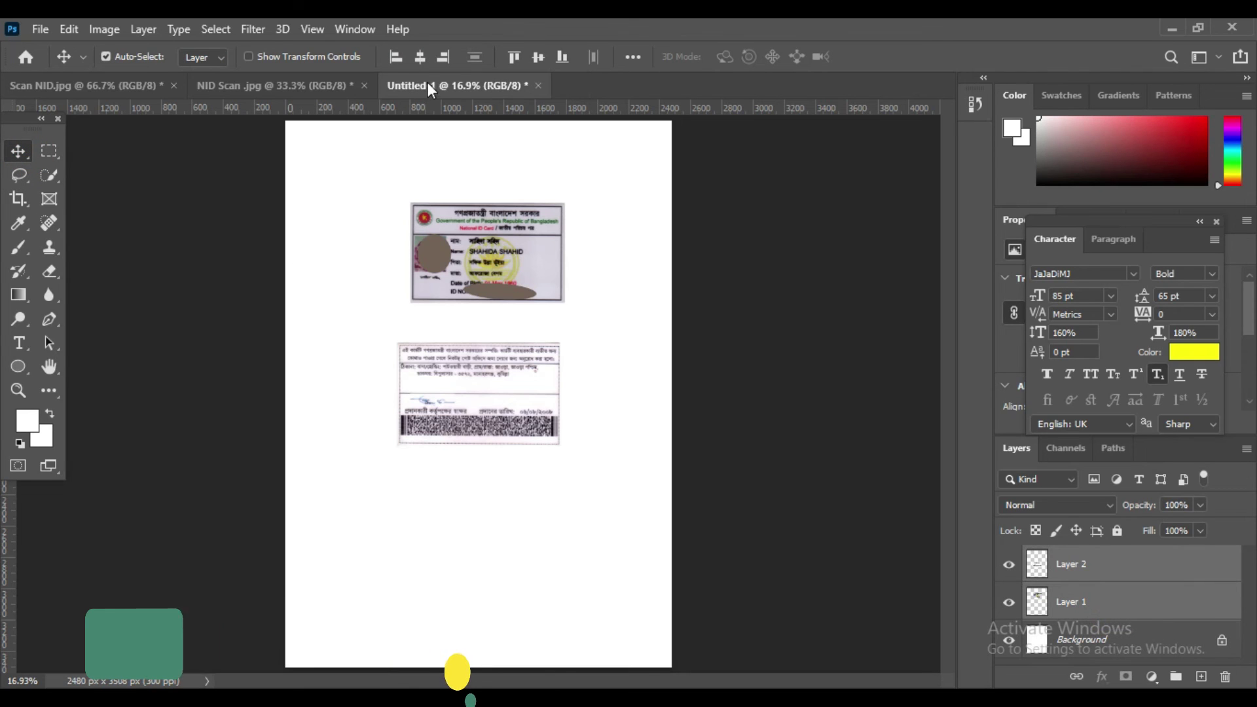
click(420, 58)
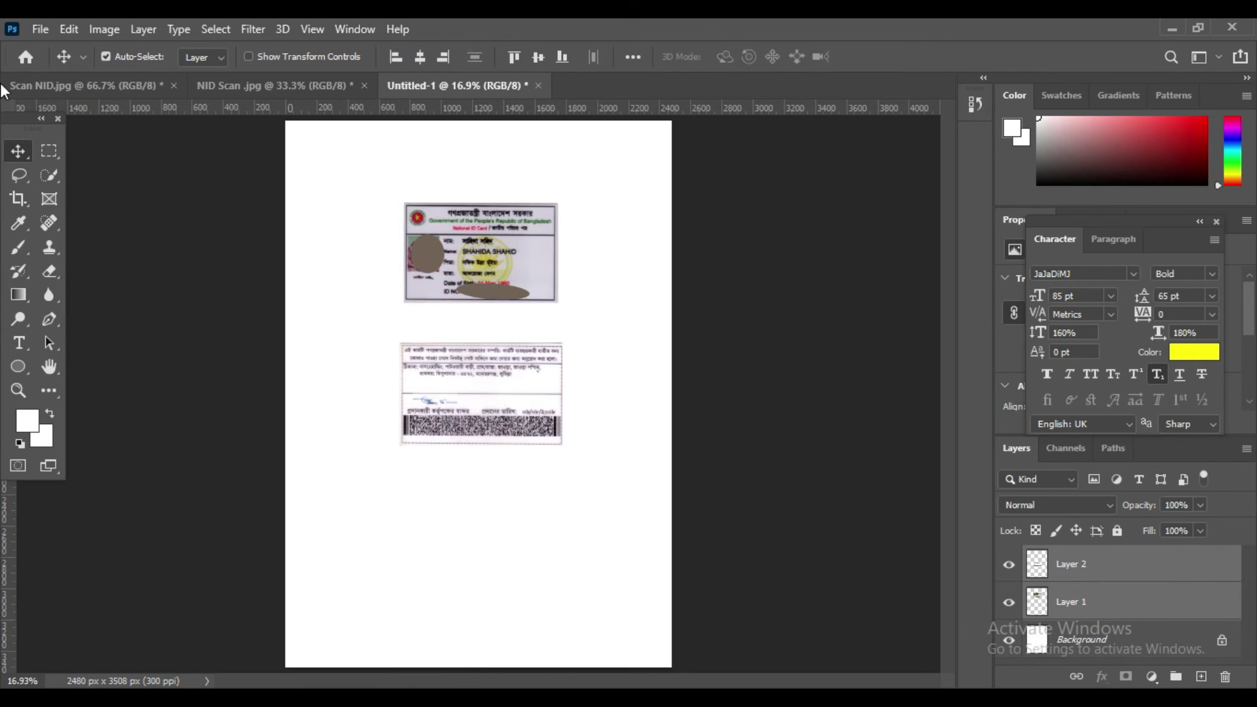
click(619, 395)
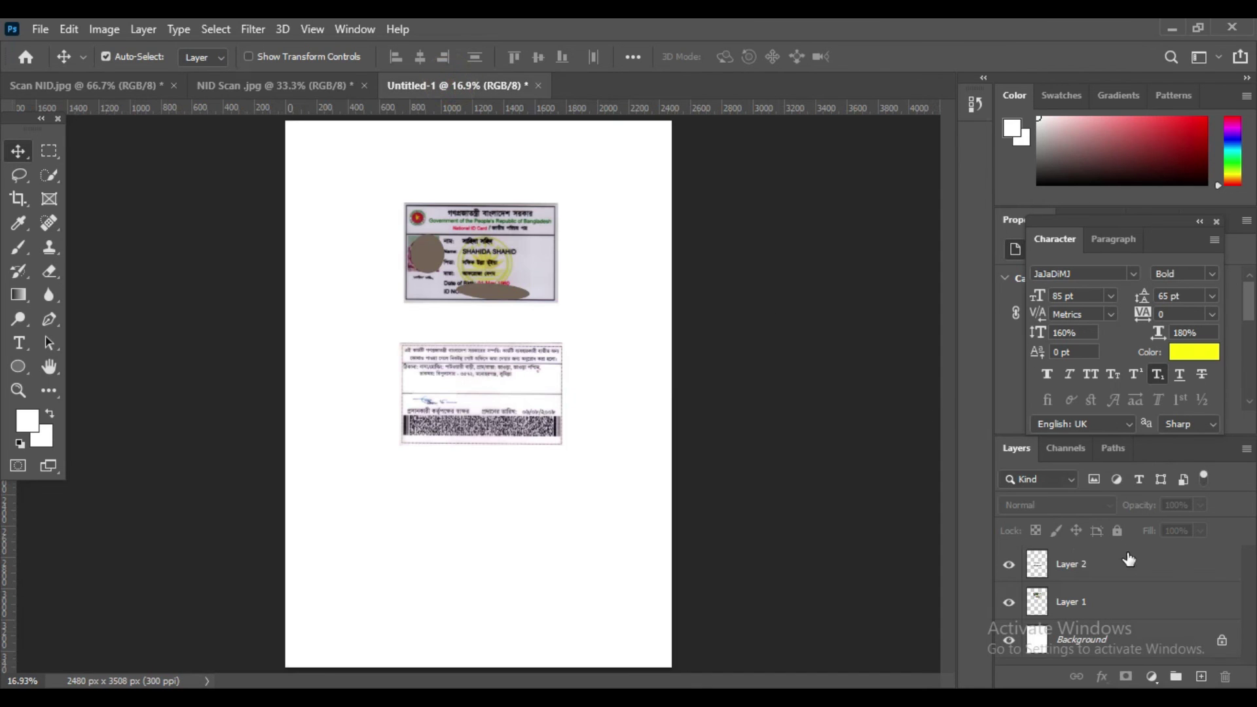
click(1122, 560)
shift+click(1162, 638)
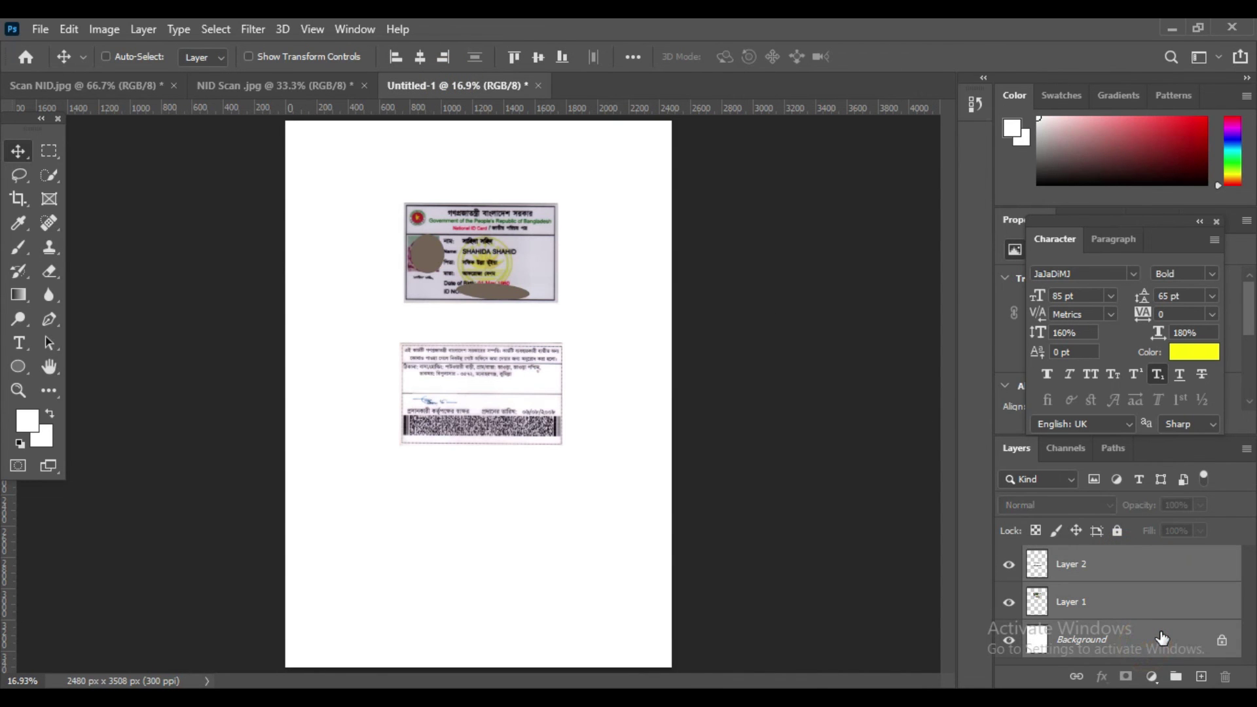
Merge all layers into one background and save the A4 page to this computer as a JPEG
key(ctrl+e)
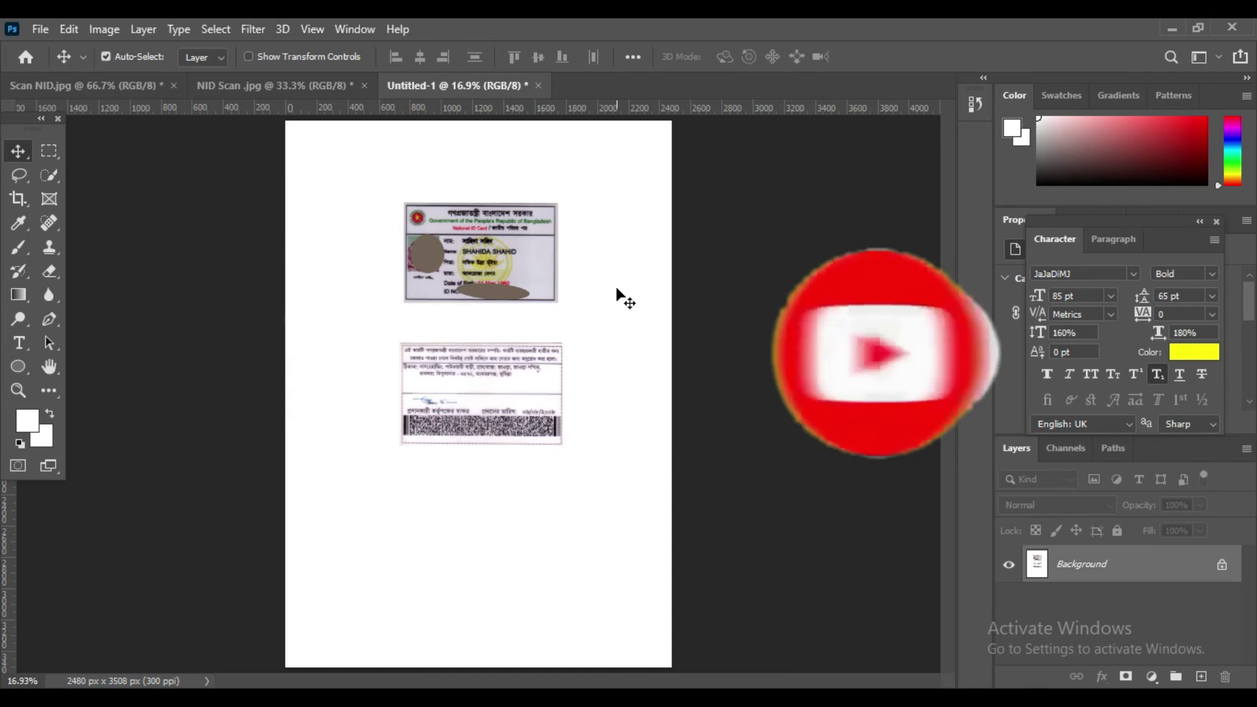
click(39, 29)
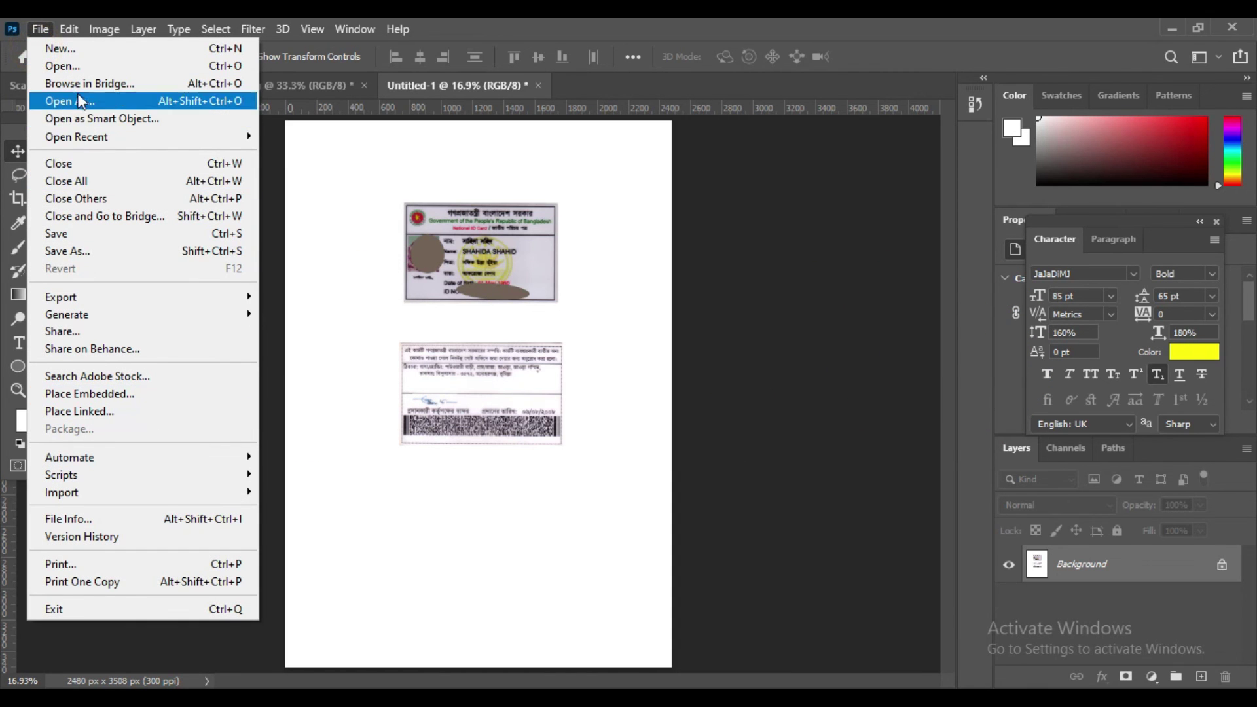
click(65, 234)
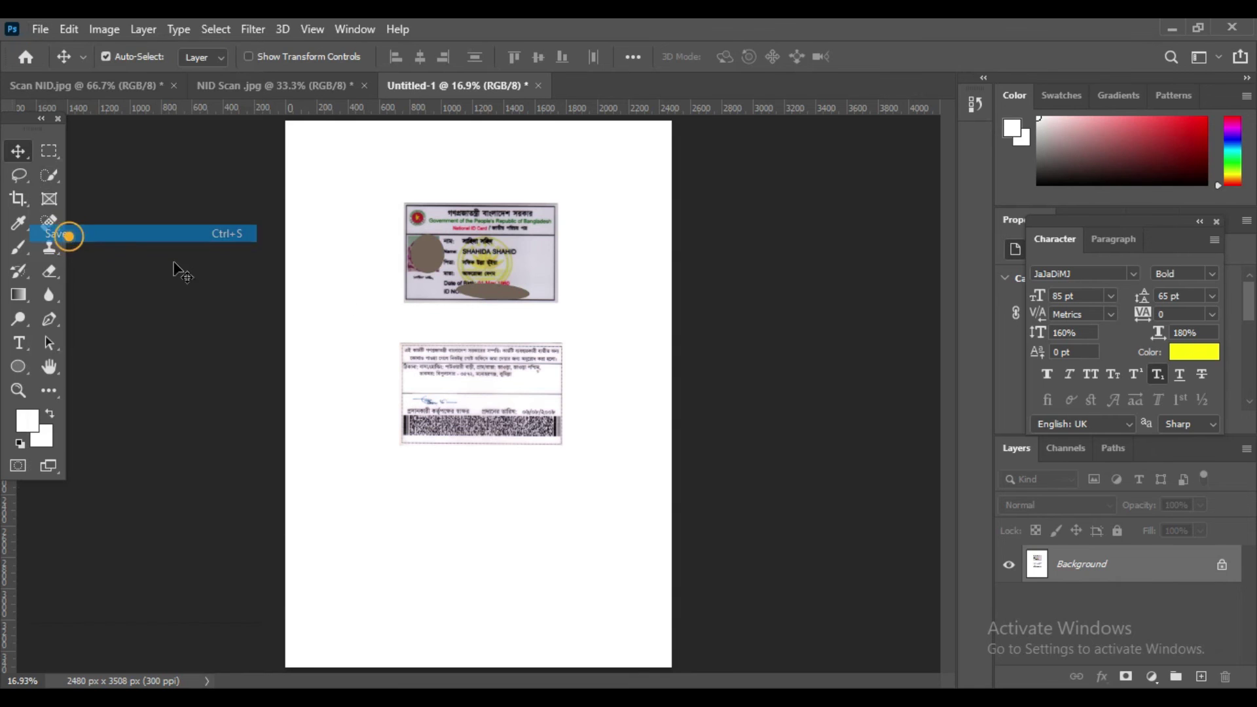
click(920, 571)
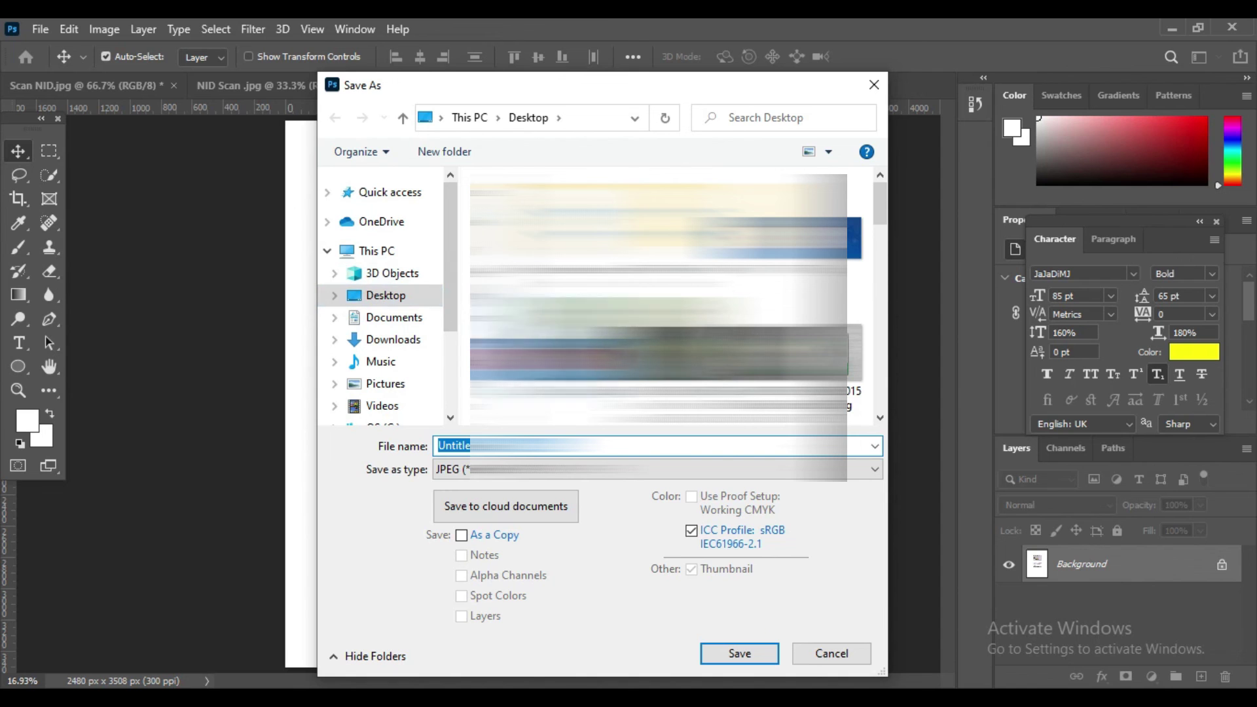
click(804, 652)
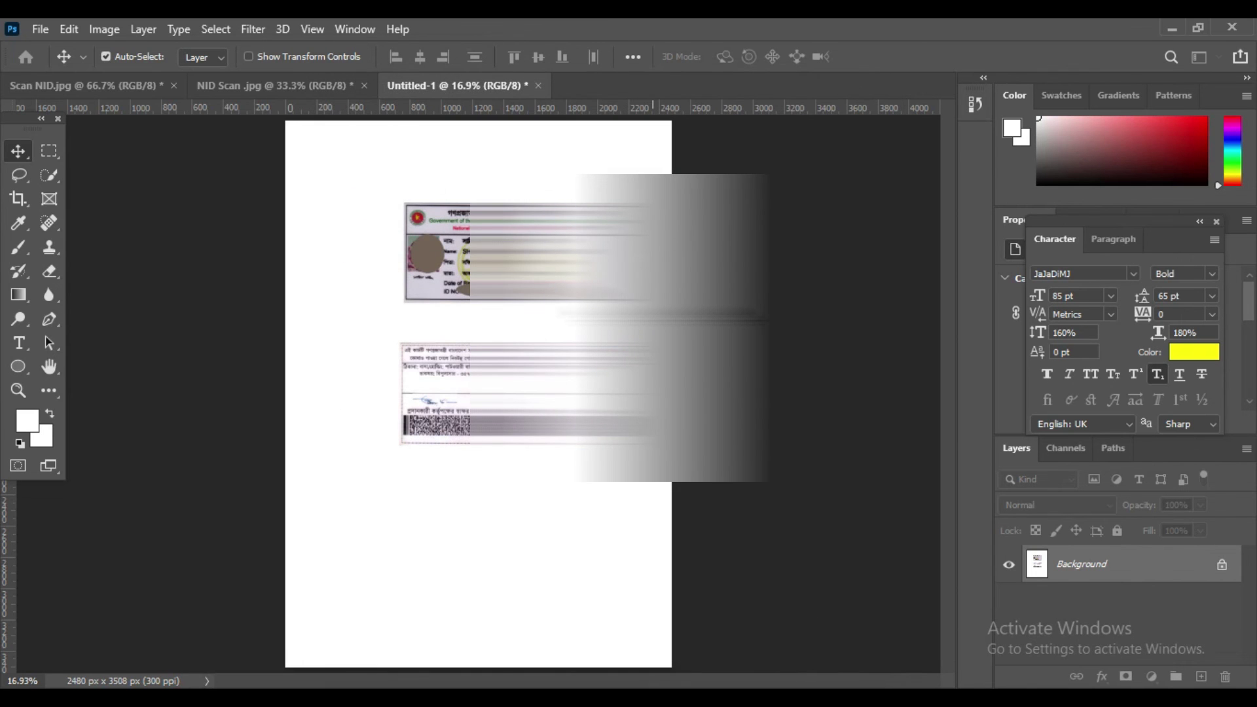